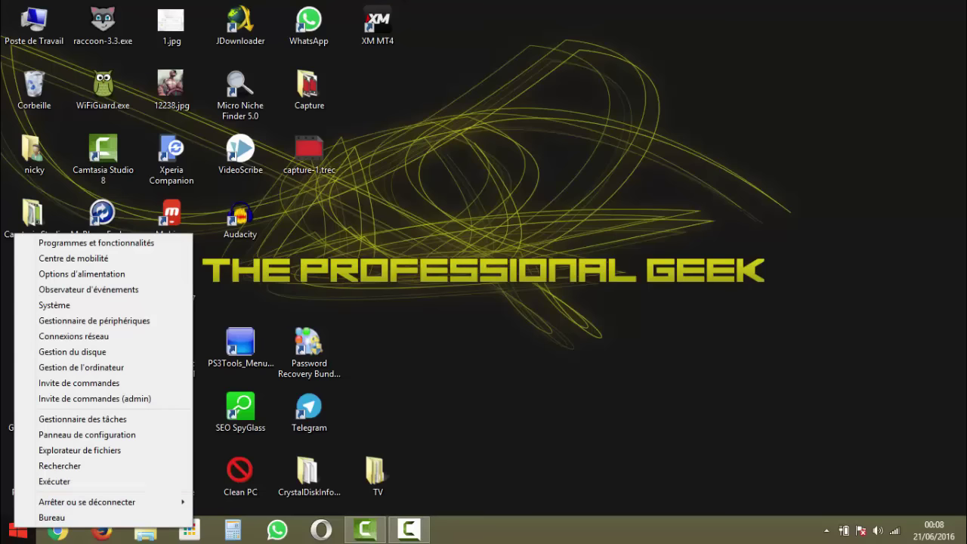
- Run sysdm.cpl to open the System Properties and move the window to the middle of the desktop
key(Return)
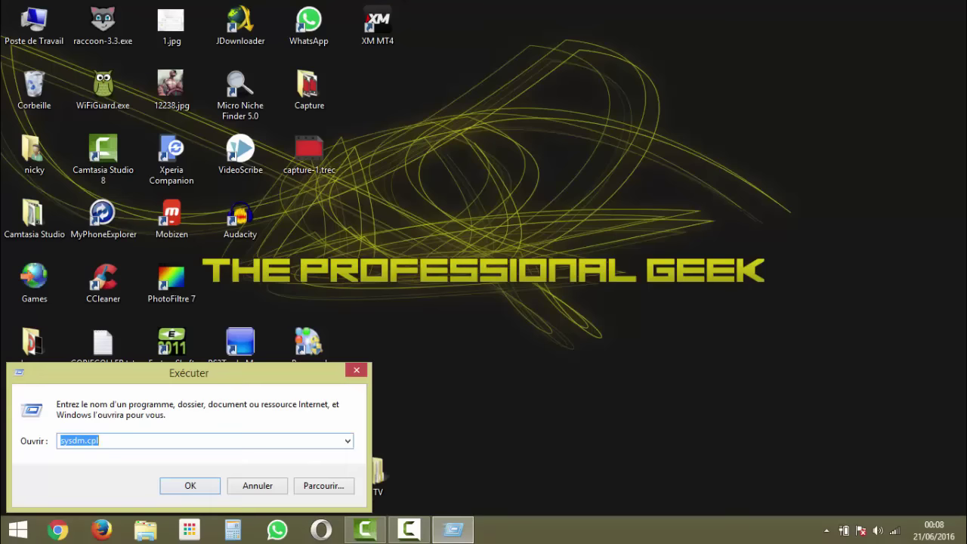
key(Right)
key(ctrl+a)
key(Right)
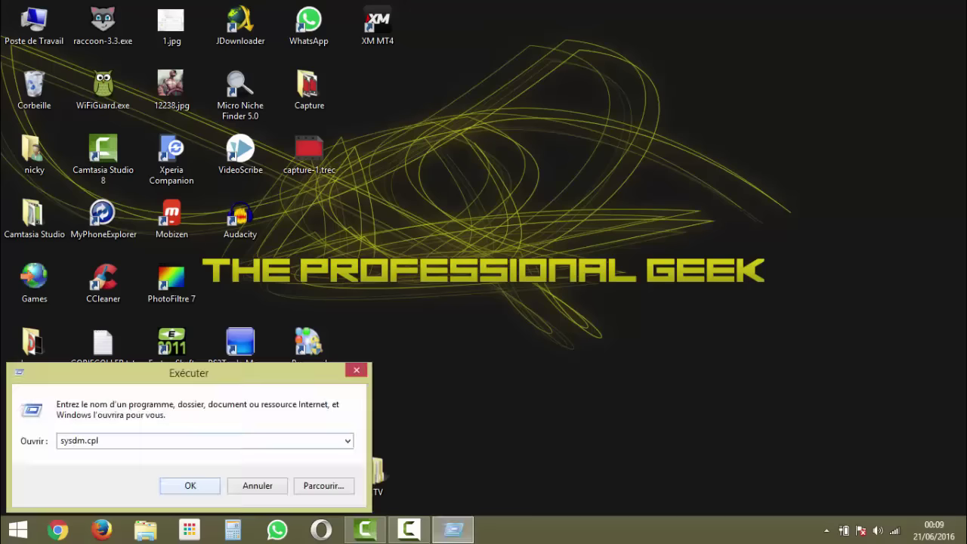
click(188, 486)
key(super+r)
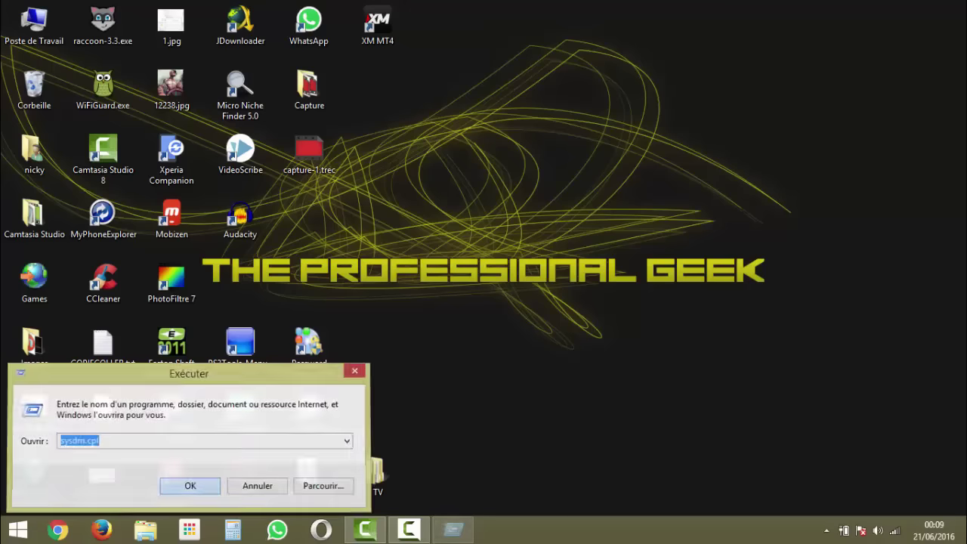
click(185, 486)
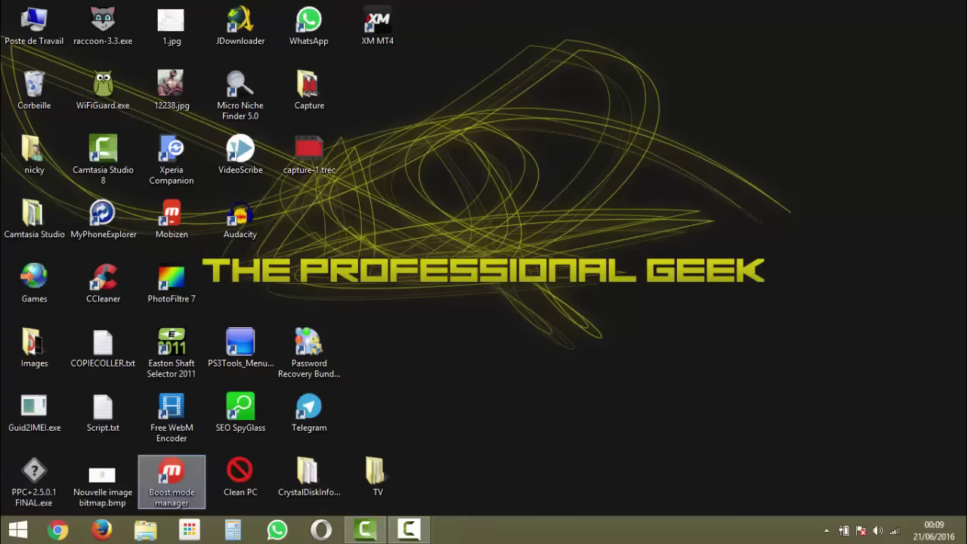
key(super+r)
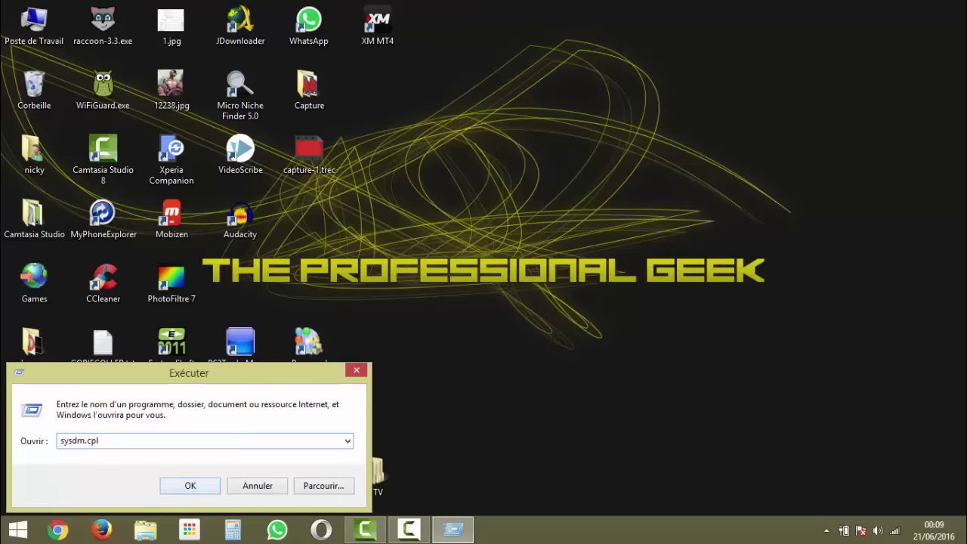
click(185, 486)
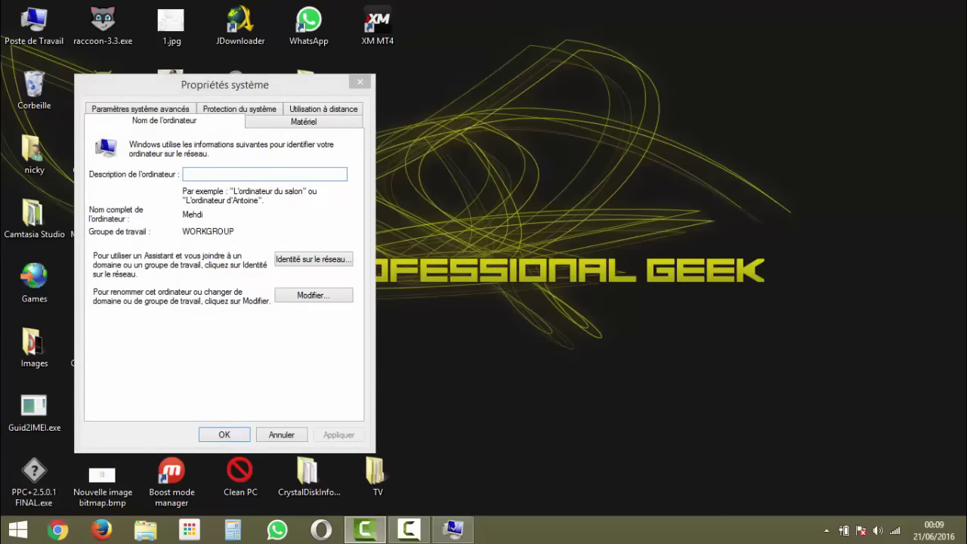
drag(226, 85, 504, 68)
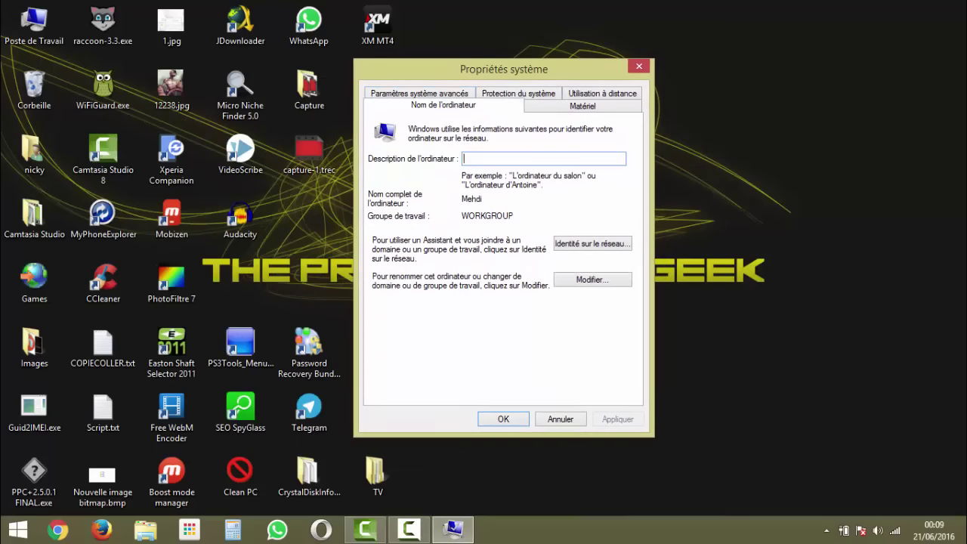
- Look through the advanced settings, remote use, system protection, hardware and computer name pages of the System Properties
click(420, 93)
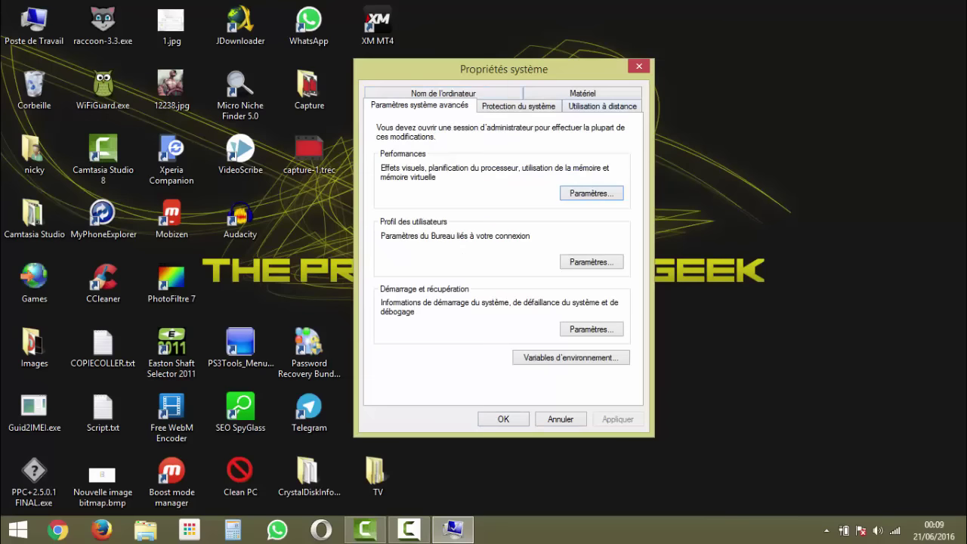
click(603, 107)
key(ctrl+shift+Tab)
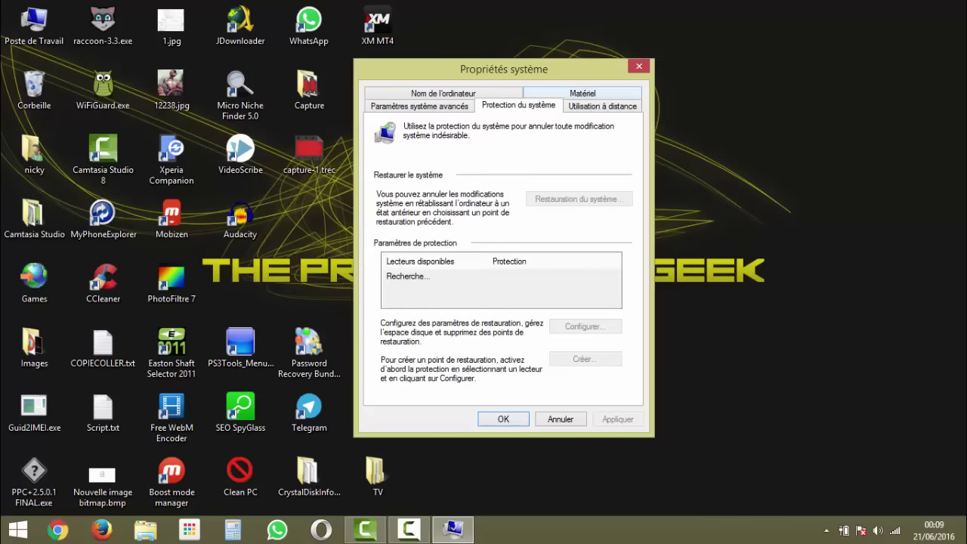
key(ctrl+shift+Tab)
key(ctrl+shift+Tab)
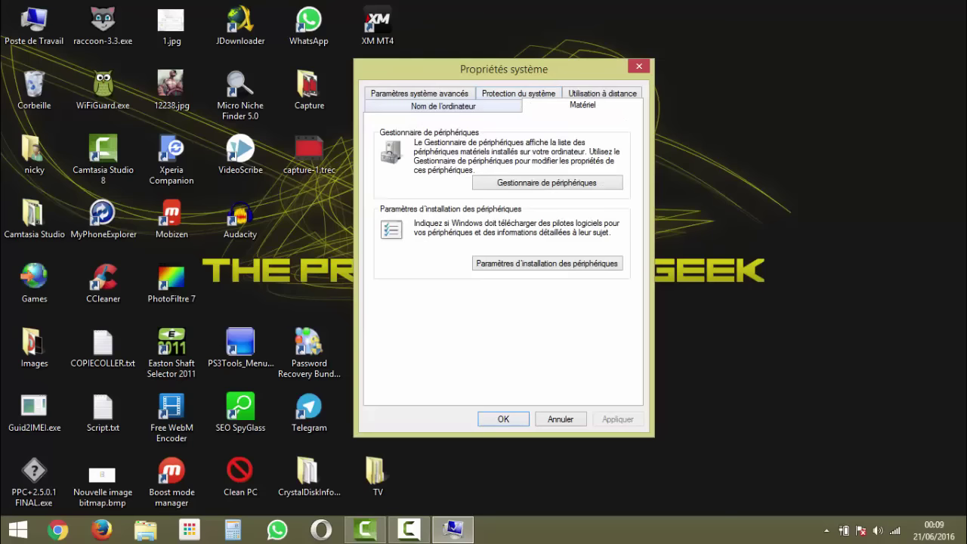
key(ctrl+shift+Tab)
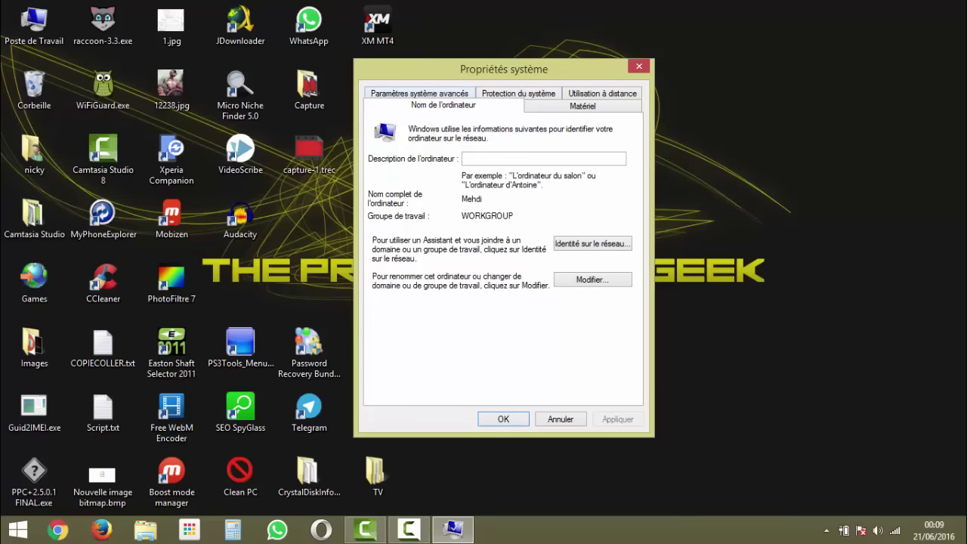
- Open the performance options from the advanced system settings and move their window up over the System Properties
key(ctrl+Tab)
key(ctrl+Tab)
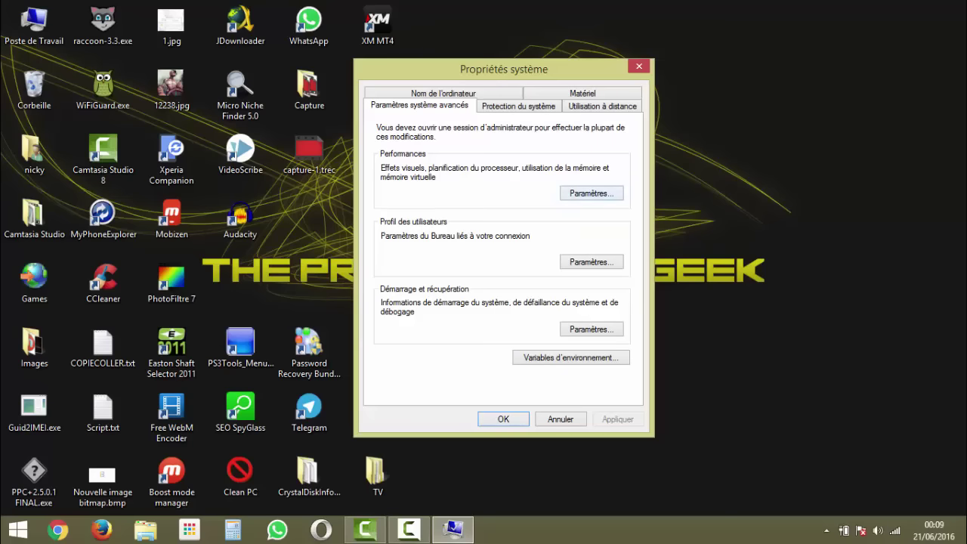
click(592, 193)
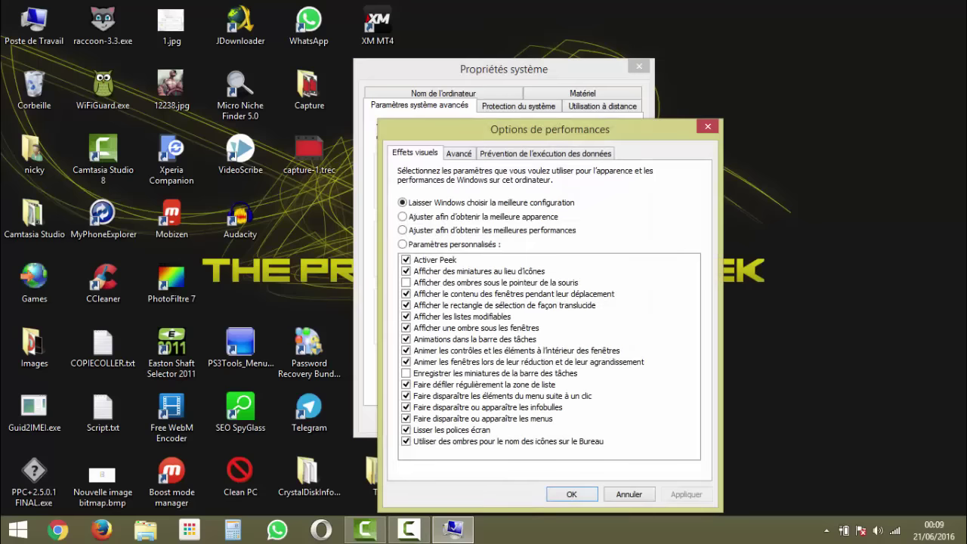
drag(550, 129, 436, 67)
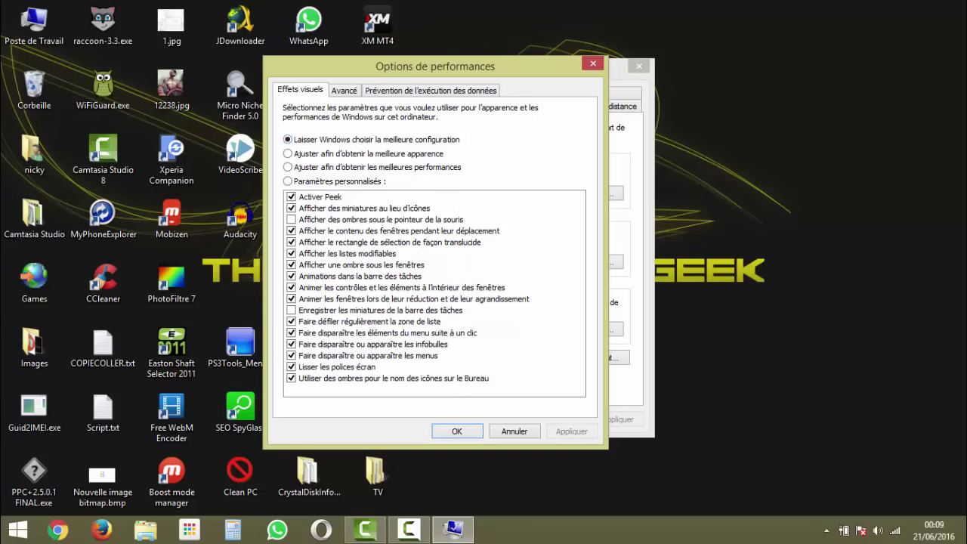
- Choose the best appearance preset, disable the animation for minimising and maximising windows, apply it, and test the effect with the Firefox window
click(288, 154)
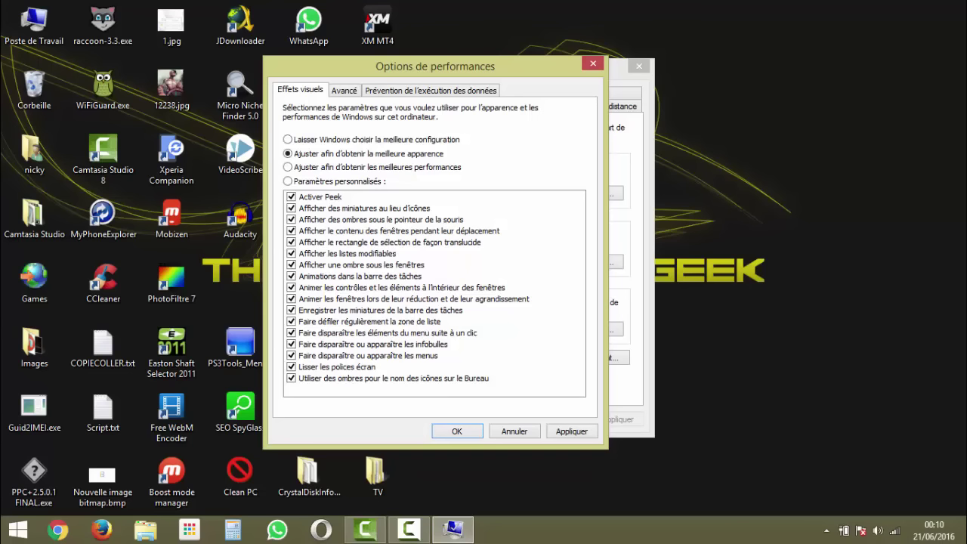
click(292, 299)
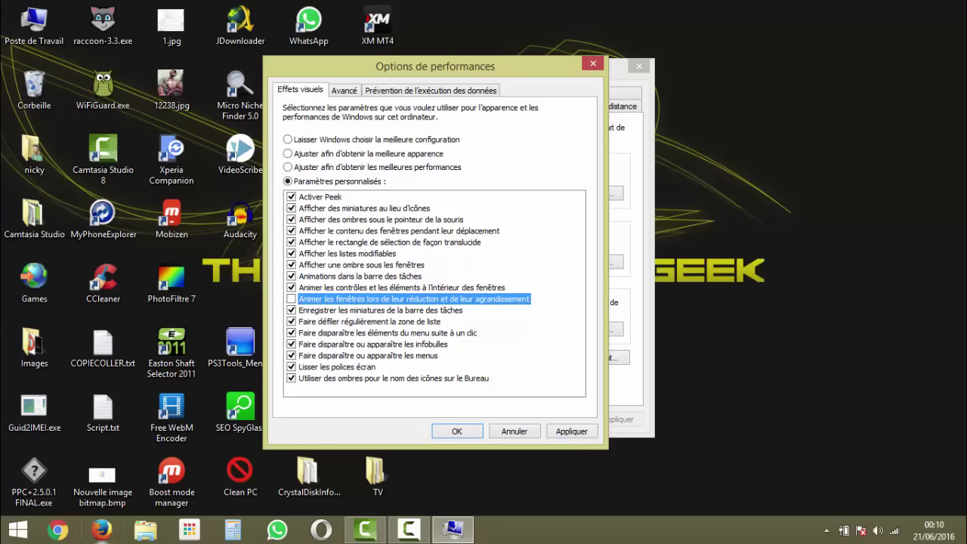
click(102, 530)
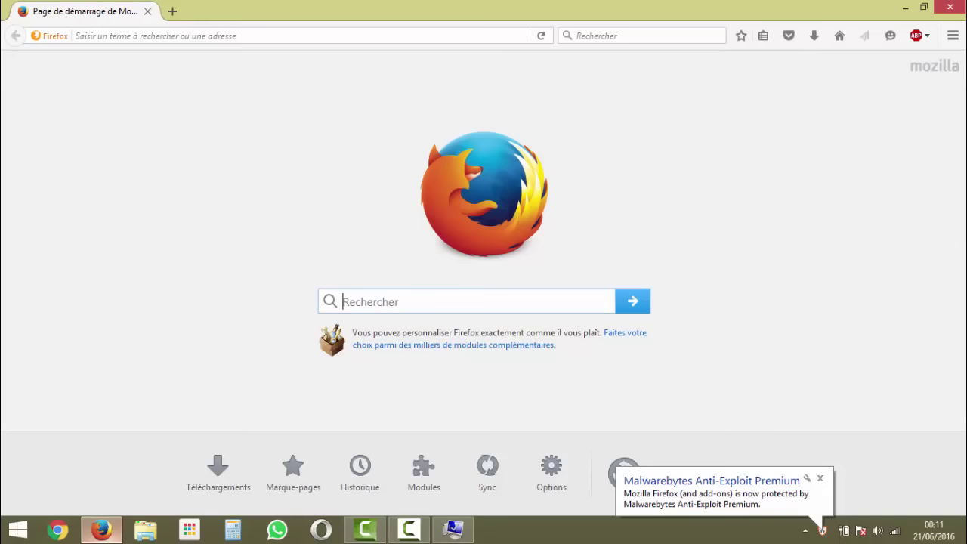
click(102, 529)
click(101, 530)
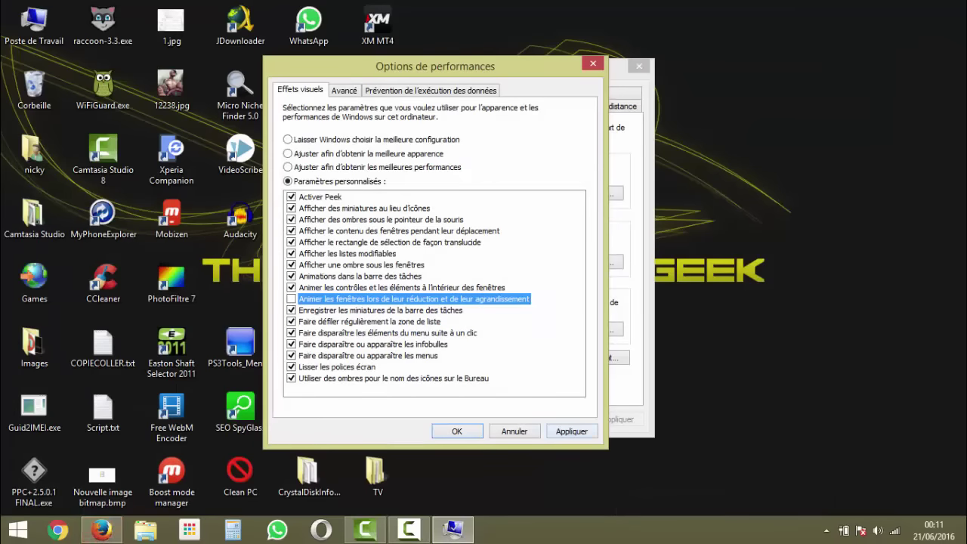
click(572, 432)
click(101, 531)
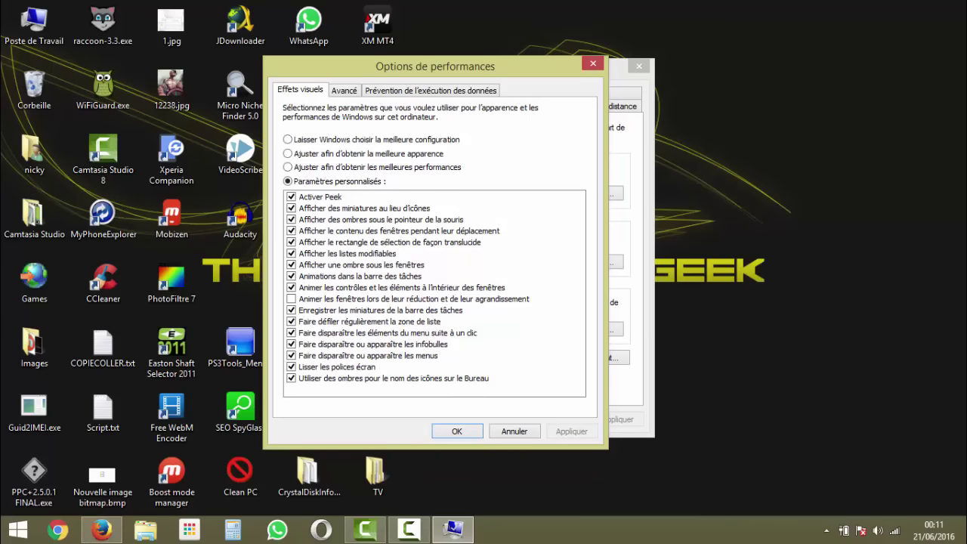
- Restore the visual effects to "Laisser Windows choisir la meilleure configuration", apply it, and close the performance options and System Properties
click(292, 299)
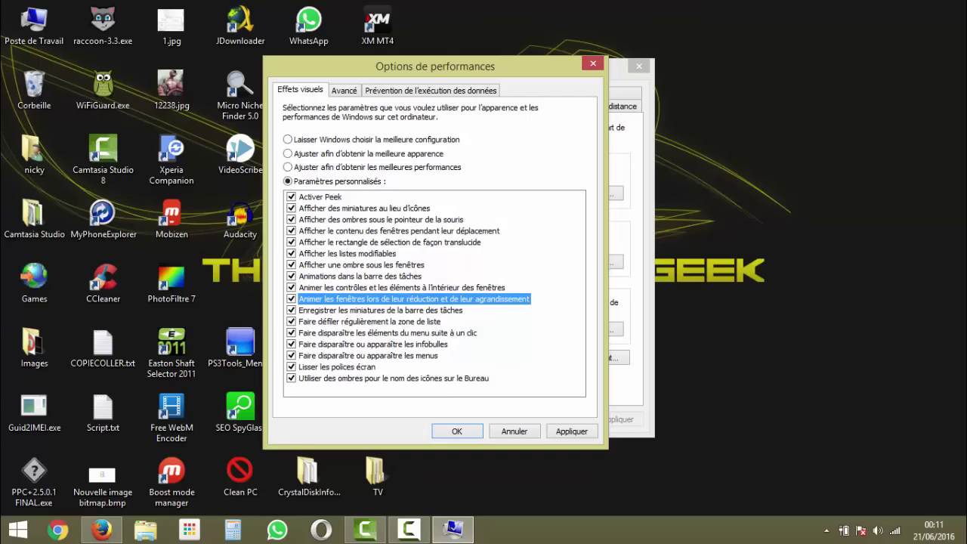
click(288, 140)
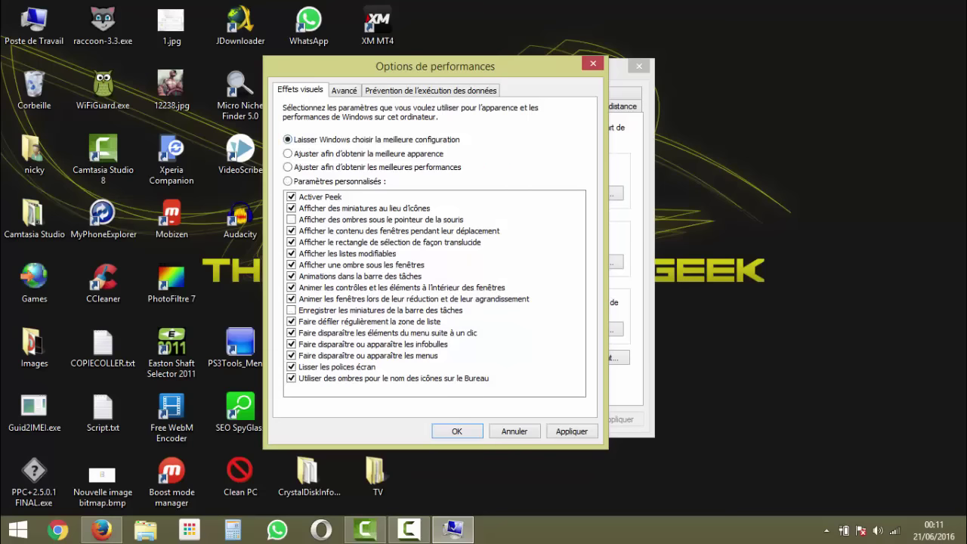
click(572, 431)
click(457, 431)
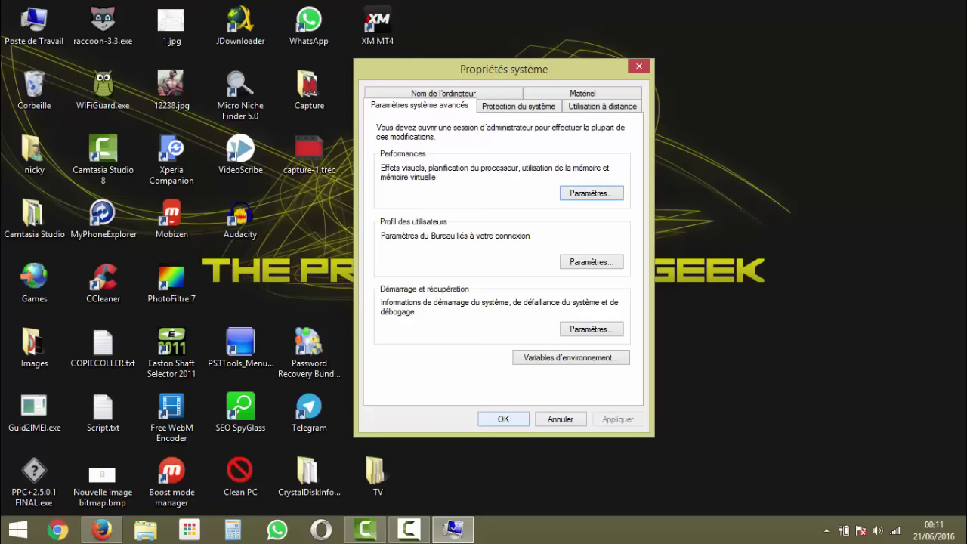
key(Return)
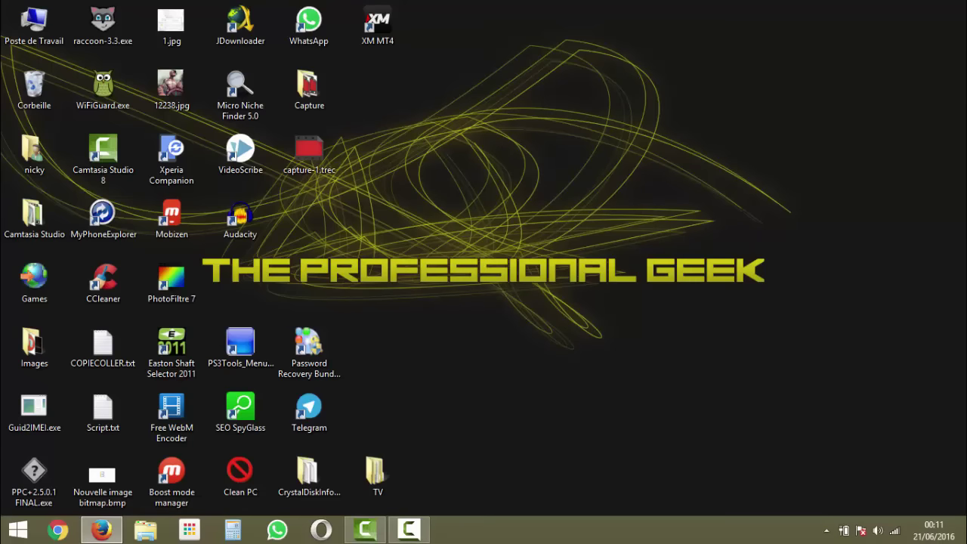
- Cancel the interrupting file download prompt and open the power options (Options d'alimentation)
click(827, 531)
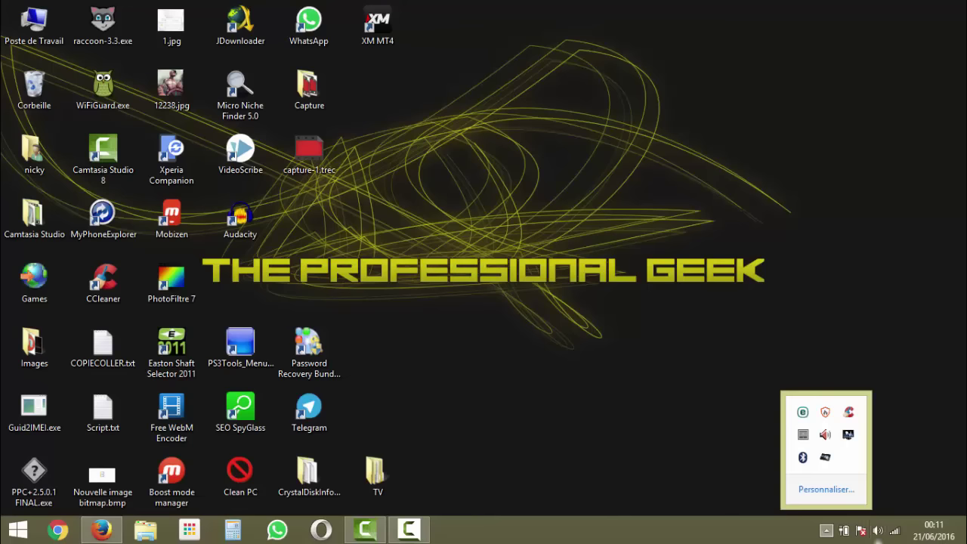
click(898, 476)
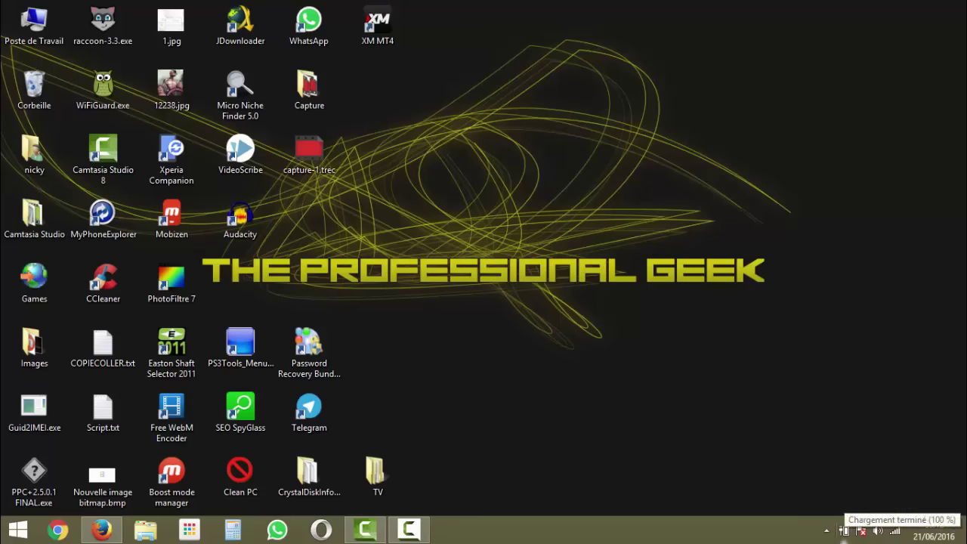
right_click(844, 532)
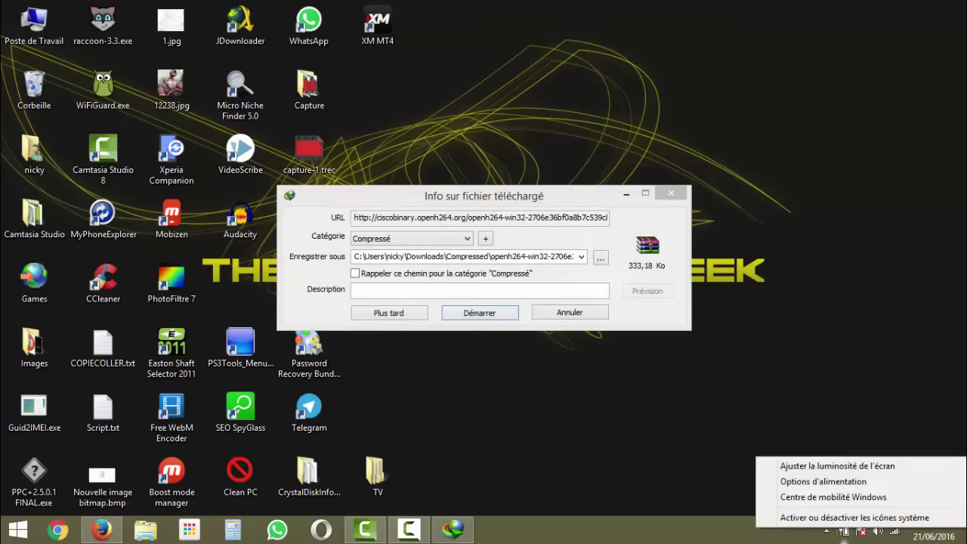
click(570, 312)
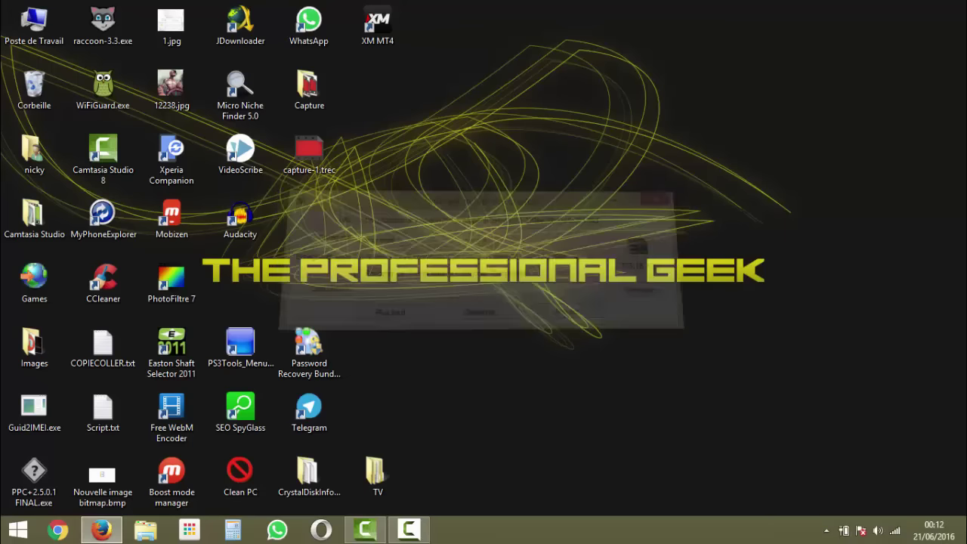
right_click(844, 531)
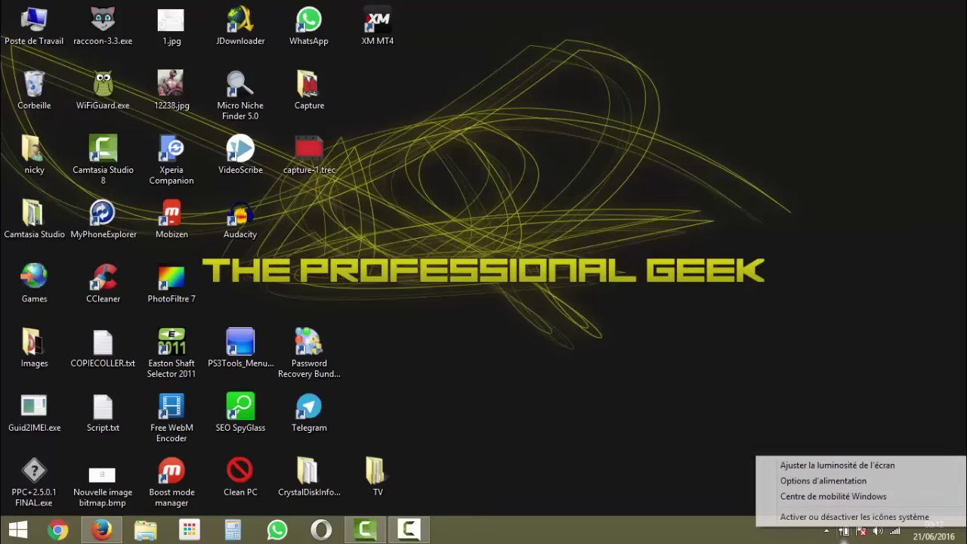
key(Up)
key(Up)
key(Up)
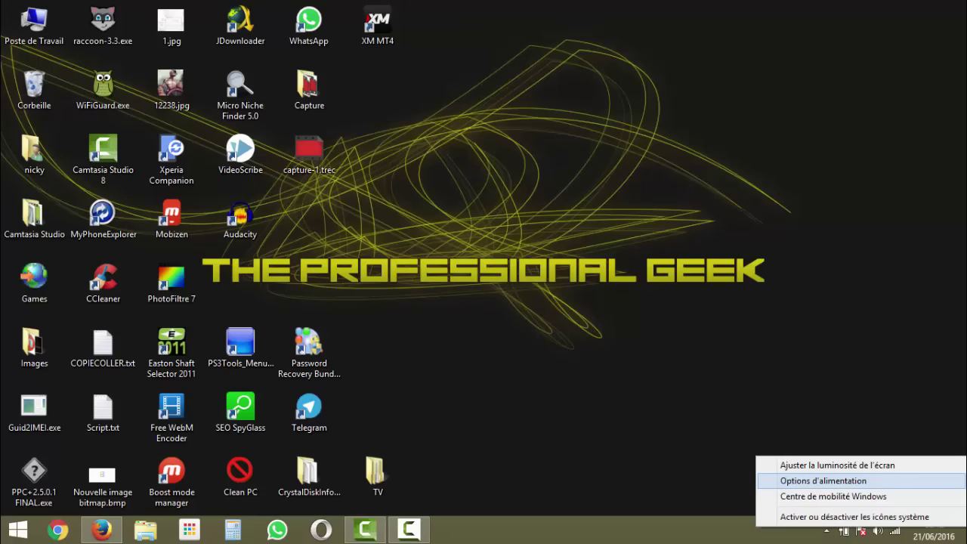
key(Return)
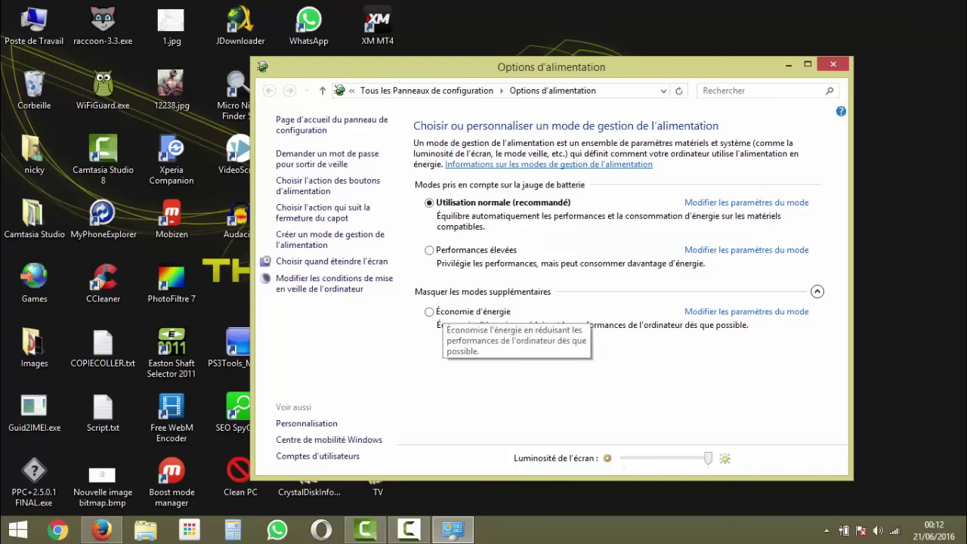
- Activate the "Performances élevées" power plan and raise its screen brightness on mains power to the maximum in the plan settings
click(817, 291)
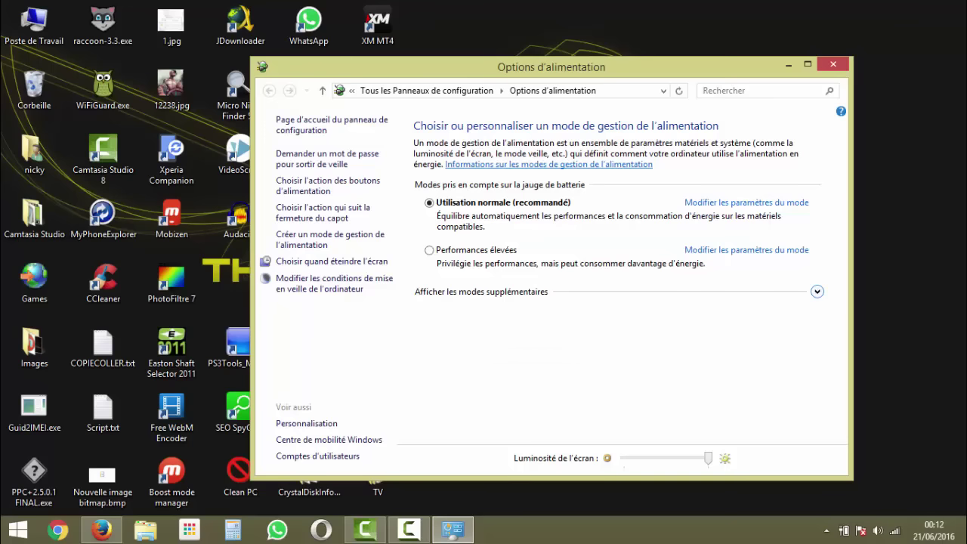
click(818, 291)
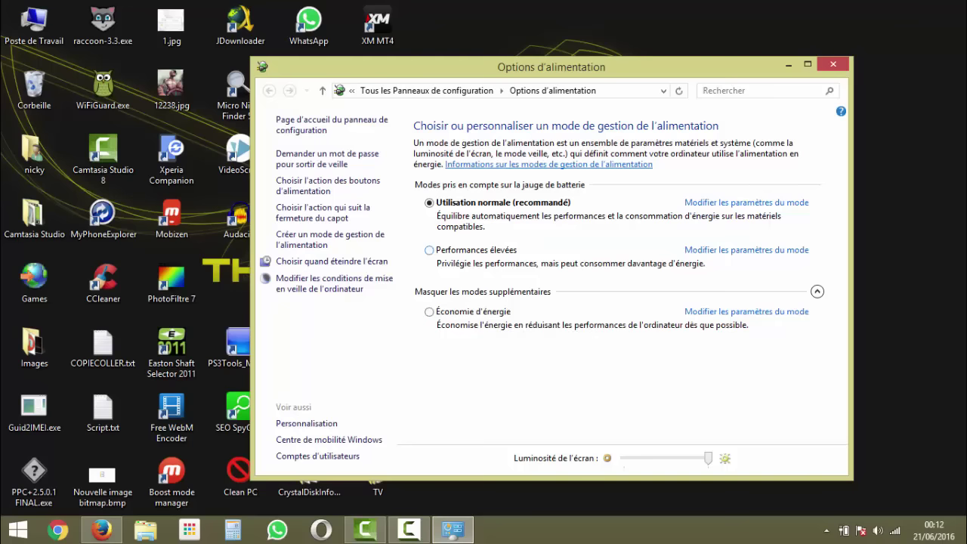
click(430, 251)
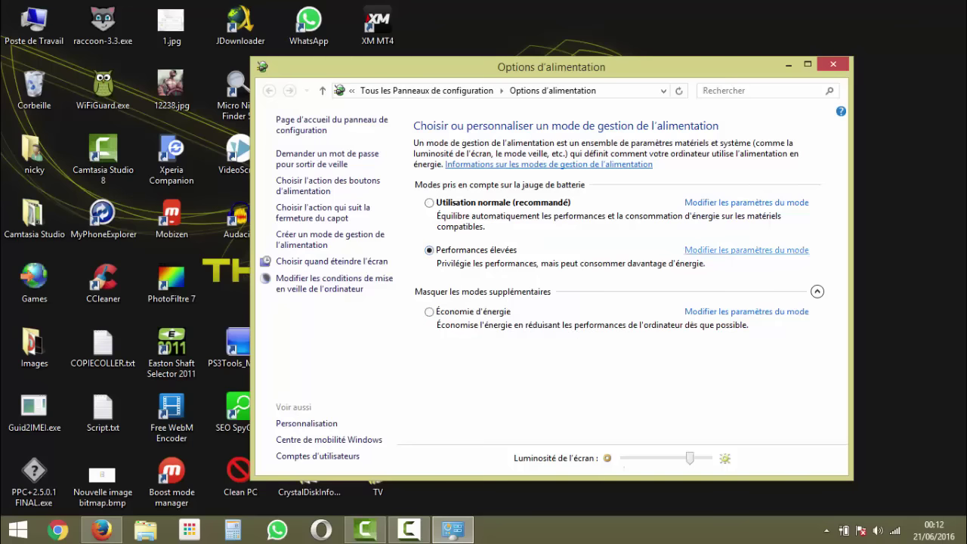
click(747, 249)
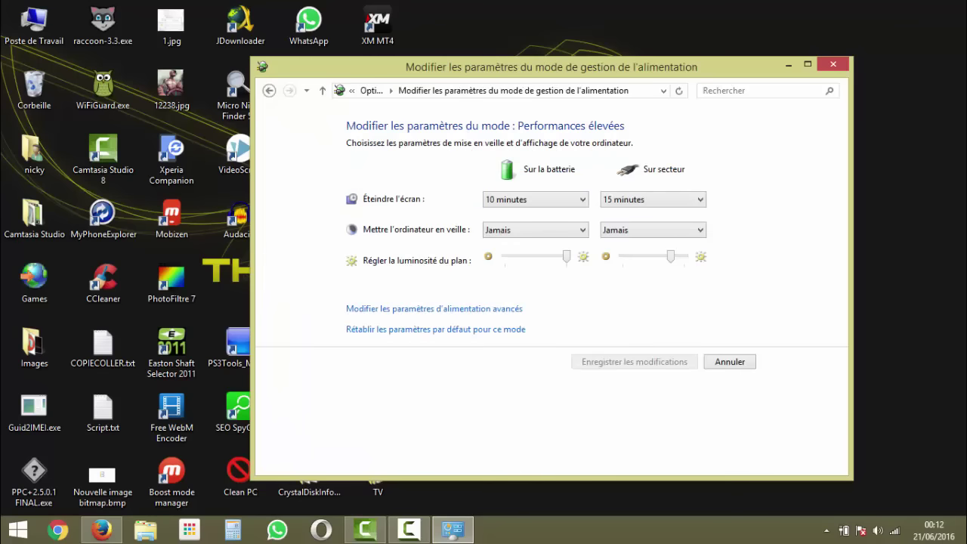
drag(671, 257, 685, 257)
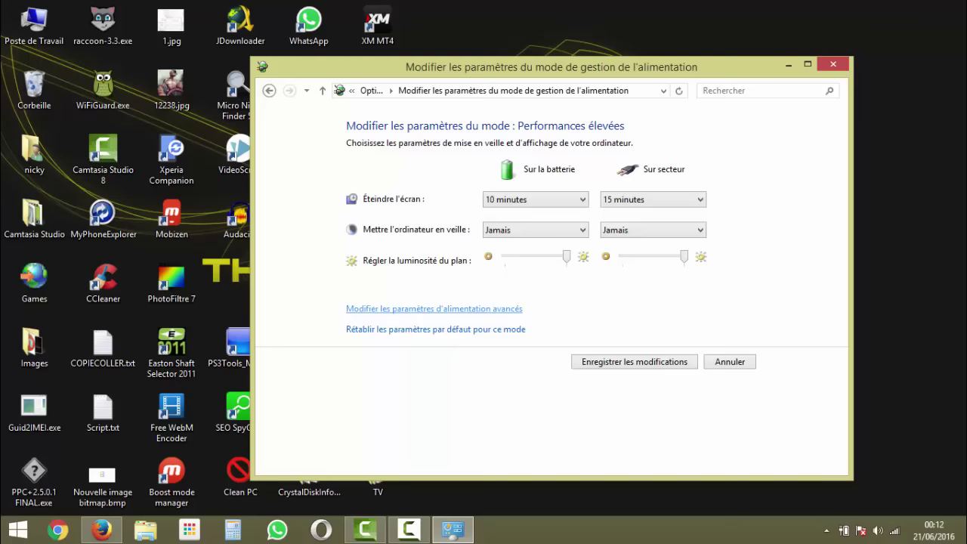
- Review the Intel(R) Graphics Power Plan in the advanced settings of the "Performances élevées" plan, accept the dialog, and close the power options window
click(434, 309)
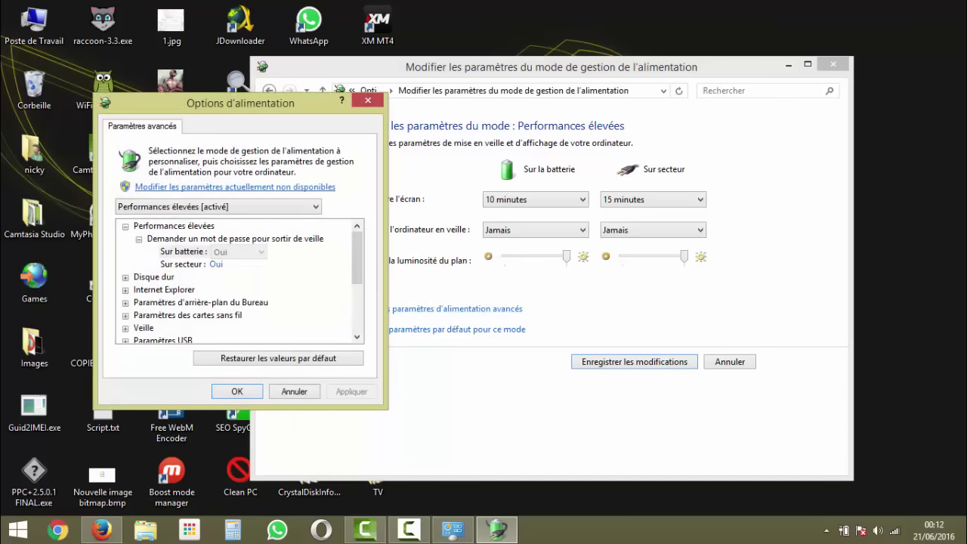
click(219, 206)
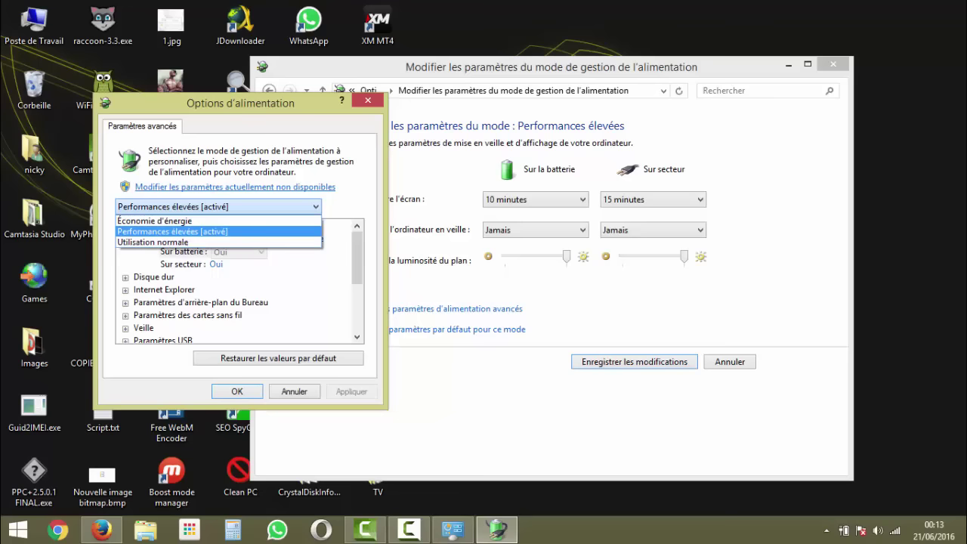
click(216, 232)
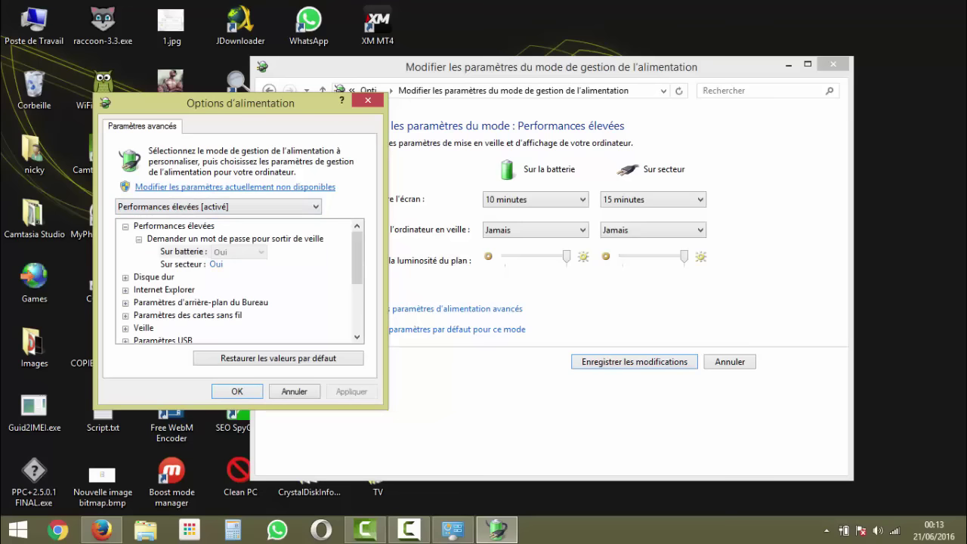
scroll(239, 282, down, 3)
scroll(239, 281, up, 3)
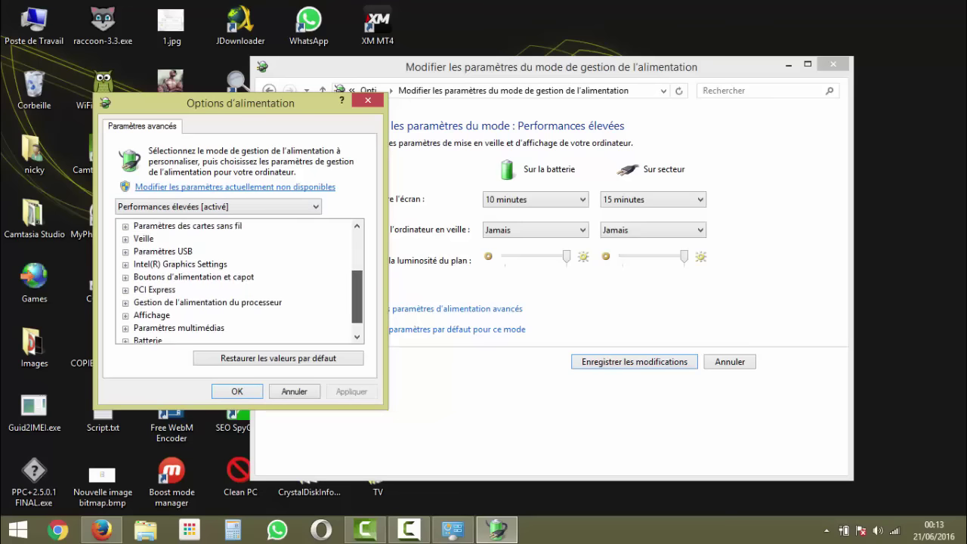
scroll(239, 281, down, 3)
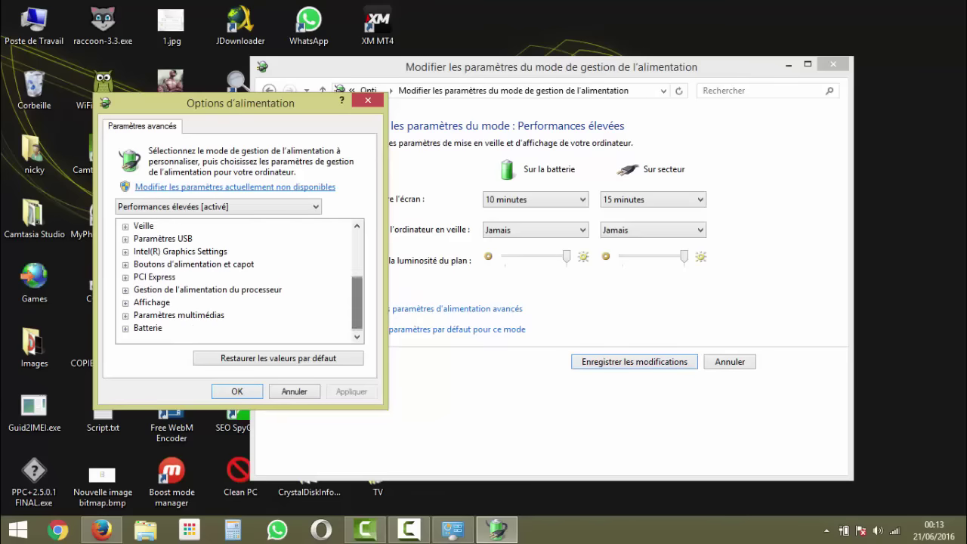
click(126, 252)
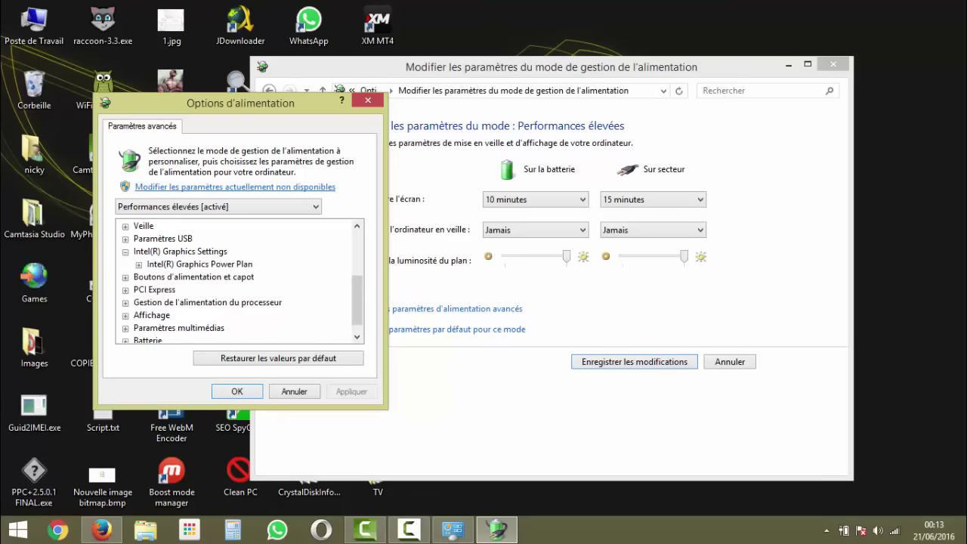
click(138, 264)
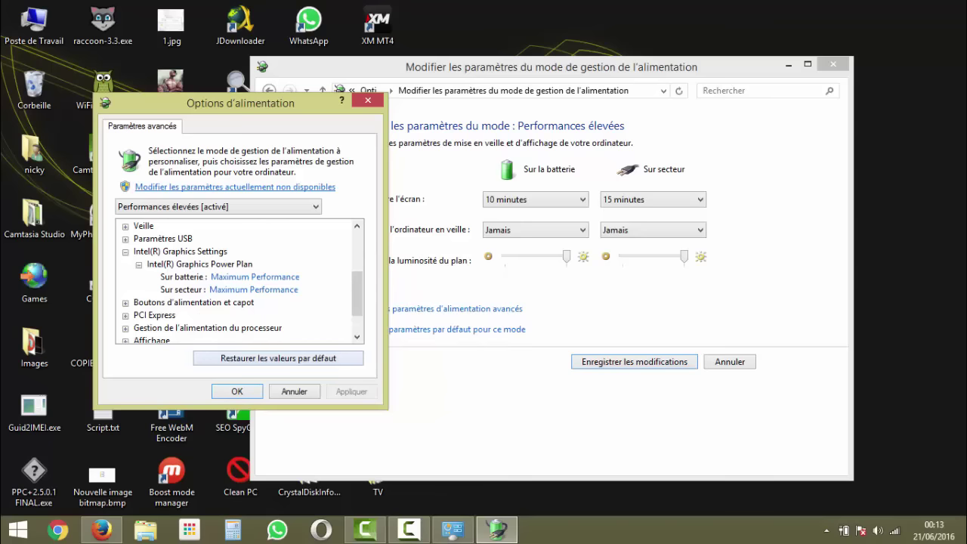
click(227, 391)
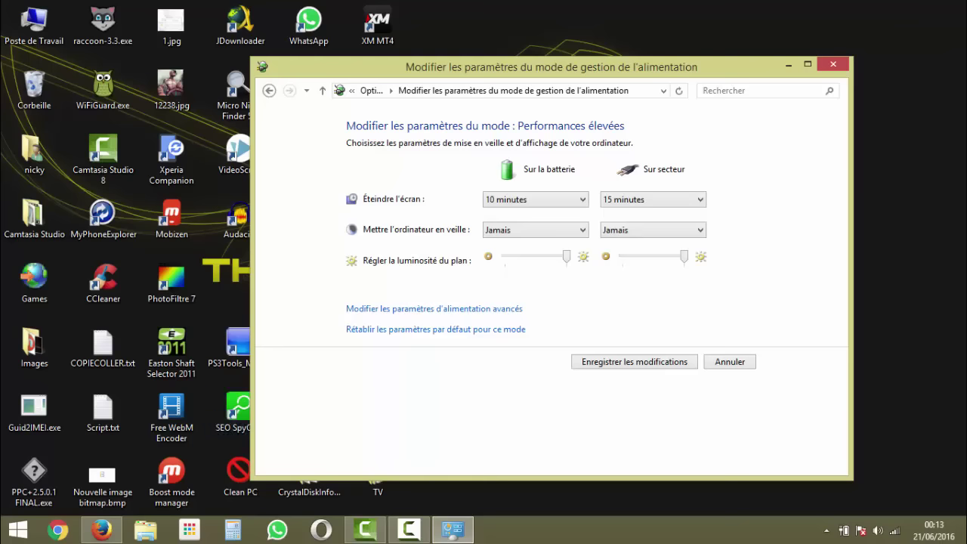
click(832, 64)
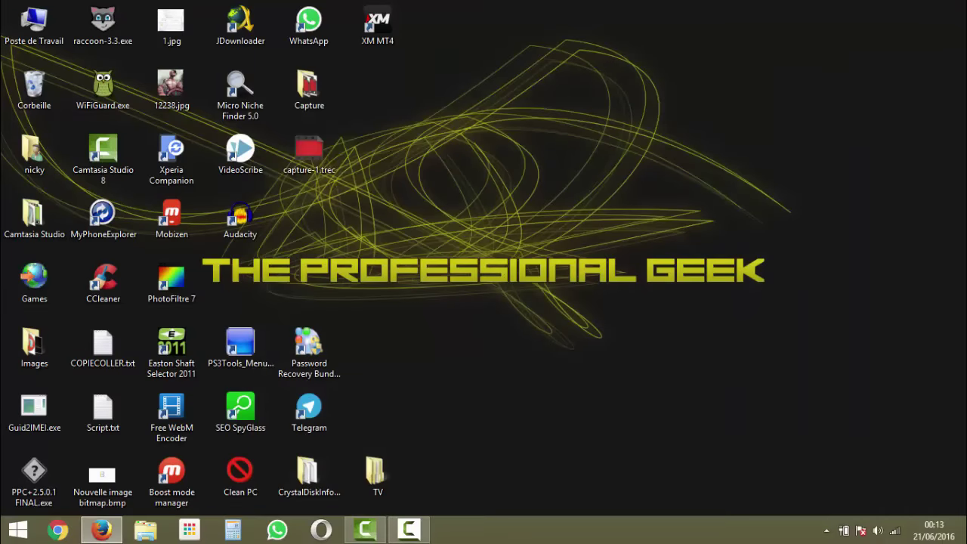
- Open the properties of Disque local (C:) from Poste de Travail and start Disk Cleanup (Nettoyage de disque) for the drive
double_click(34, 23)
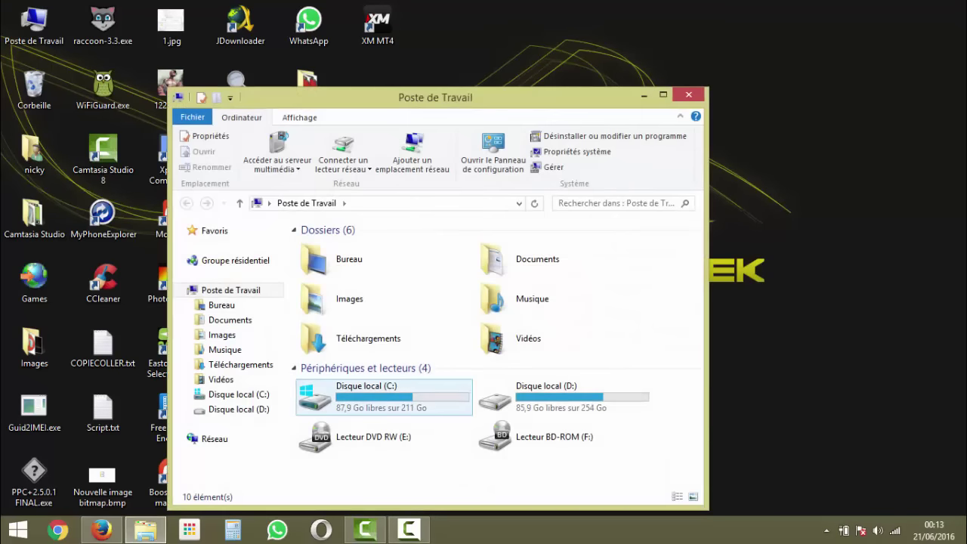
click(371, 397)
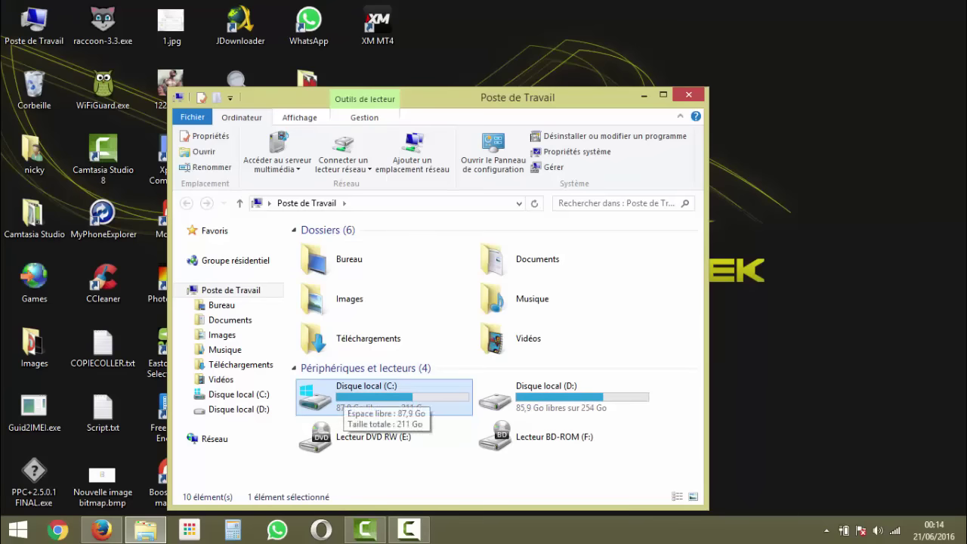
right_click(344, 397)
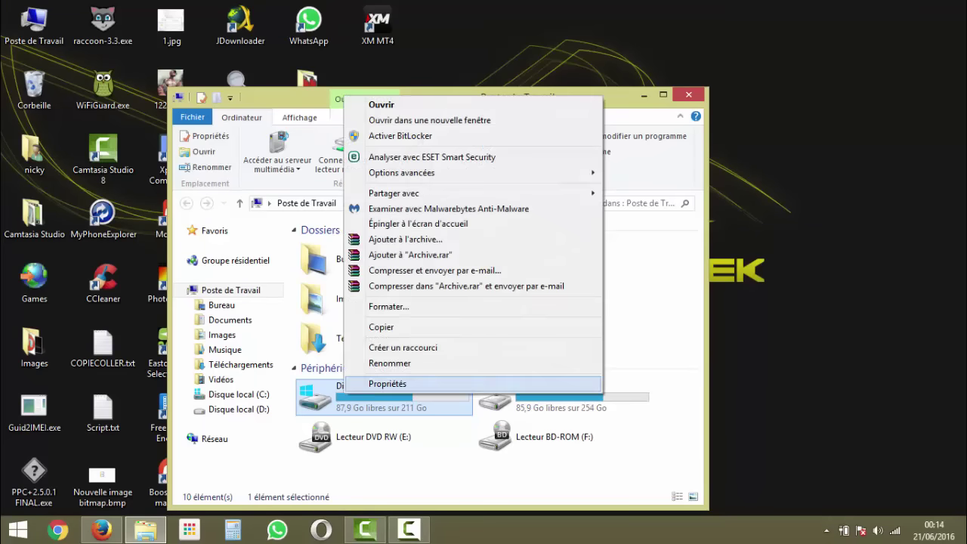
click(388, 384)
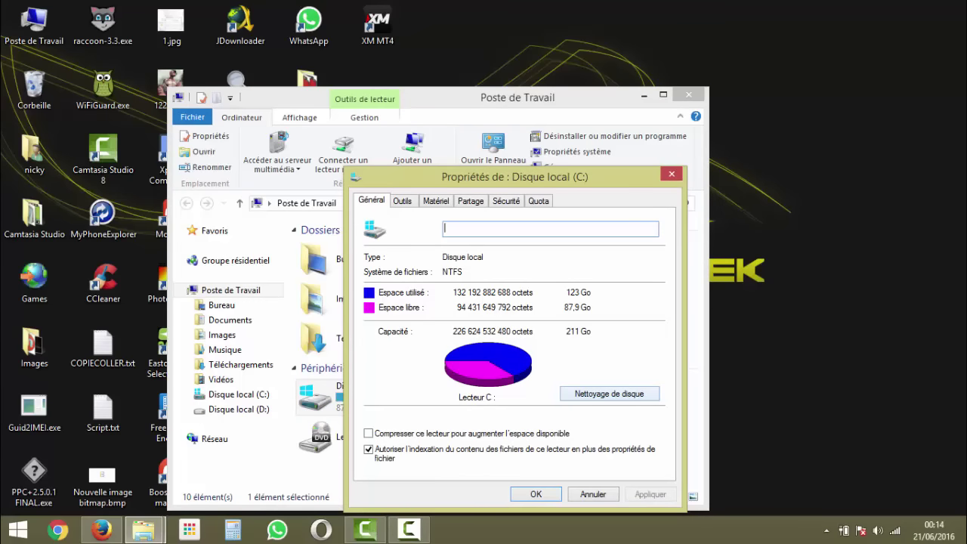
click(609, 394)
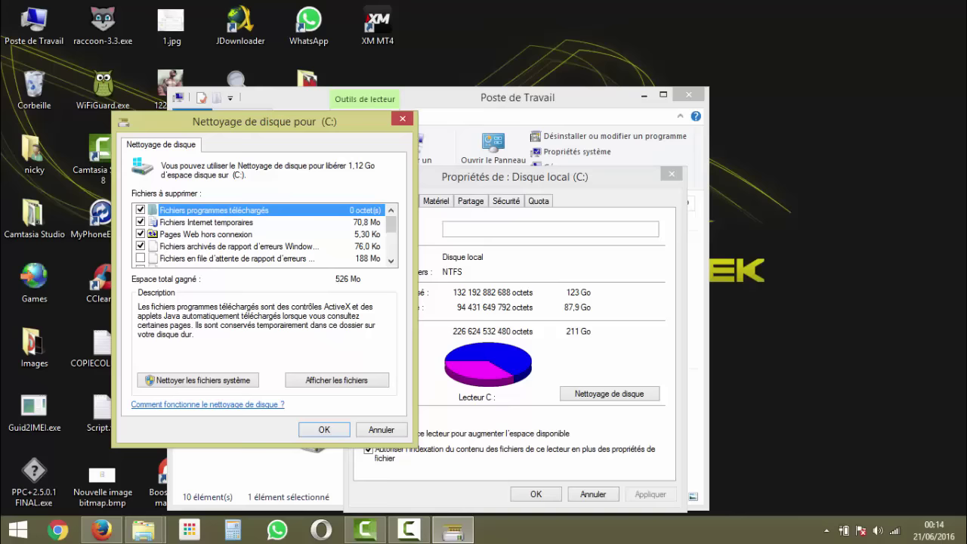
- Tick the remaining unselected file categories for the C: cleanup, including the queued error report files
drag(264, 122, 354, 96)
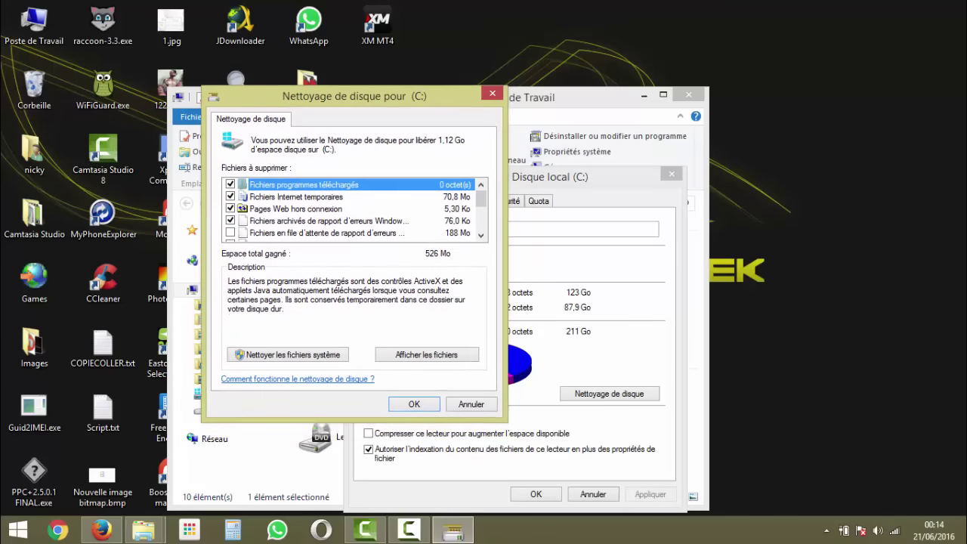
scroll(356, 209, down, 3)
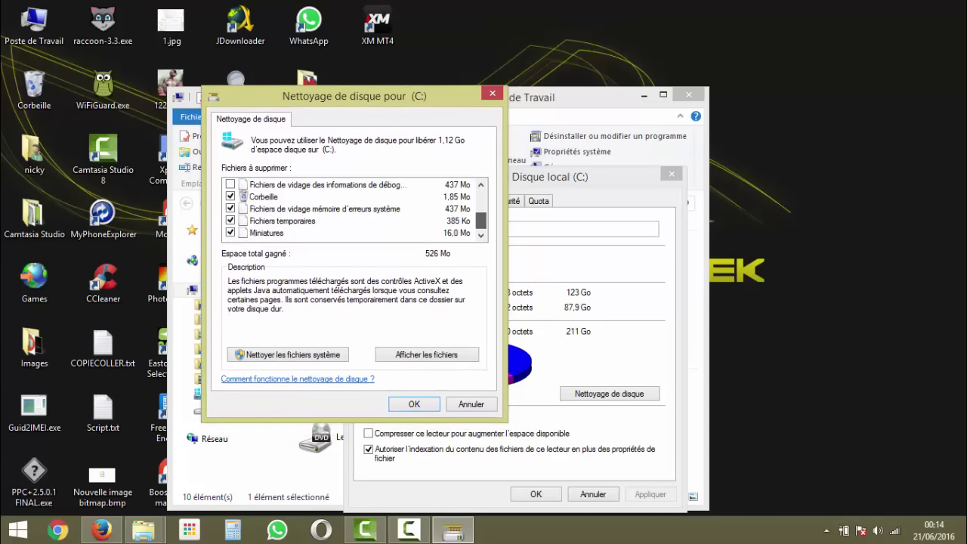
scroll(355, 209, up, 3)
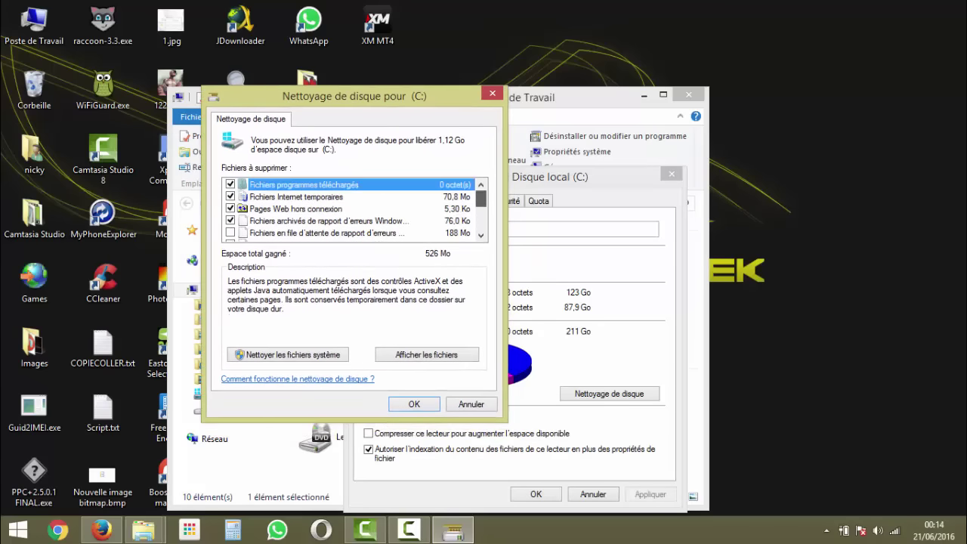
scroll(355, 208, down, 2)
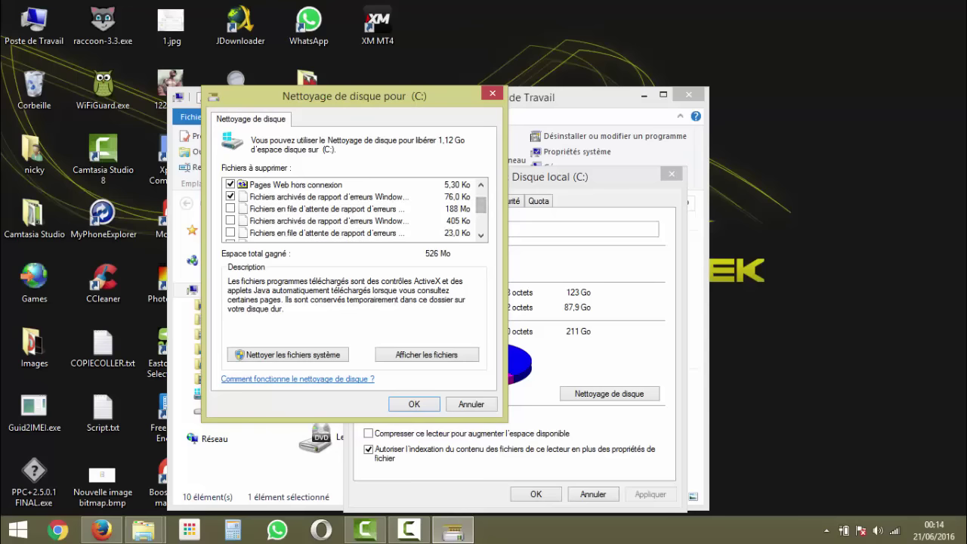
click(231, 209)
click(231, 221)
click(230, 233)
scroll(355, 208, down, 4)
scroll(355, 208, up, 5)
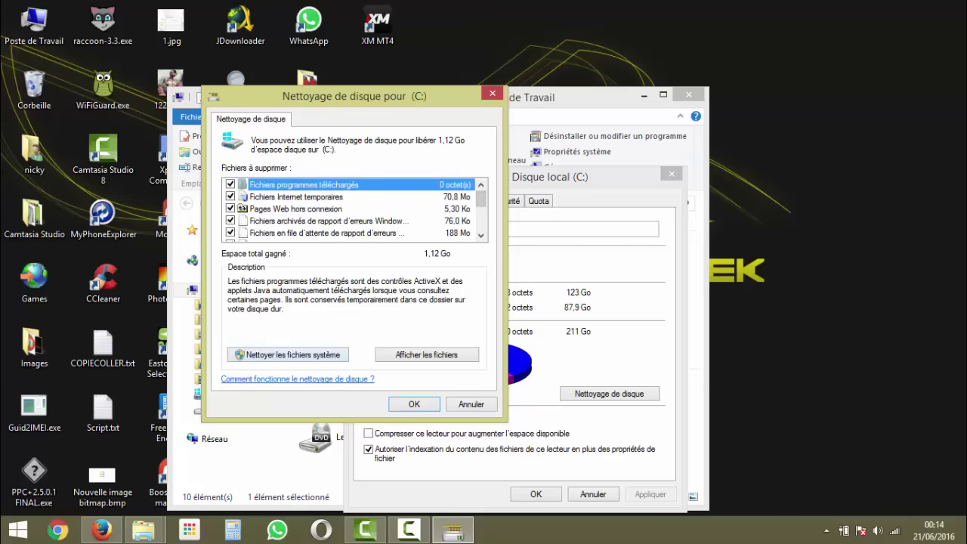
- Extend the C: cleanup to system files, permanently delete the selected files, and close the drive properties
click(287, 355)
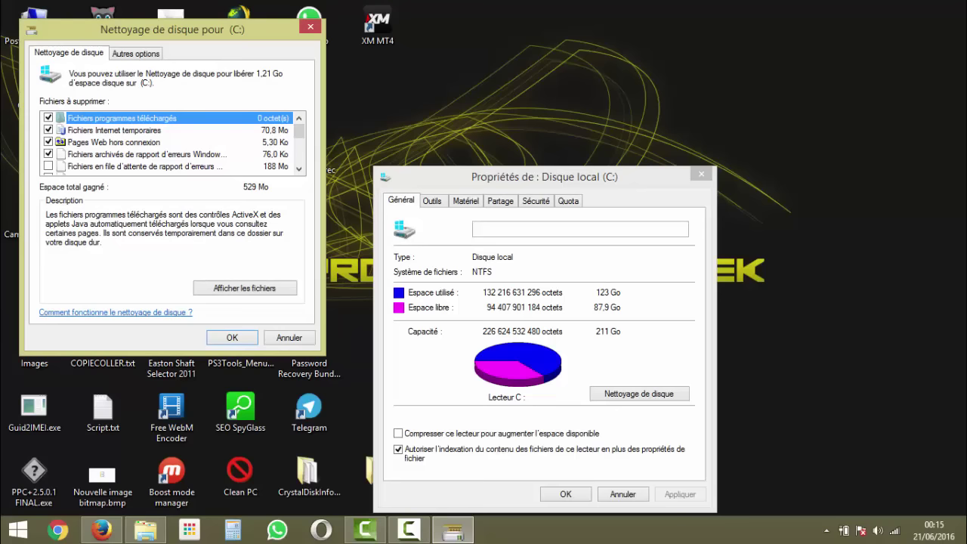
click(232, 338)
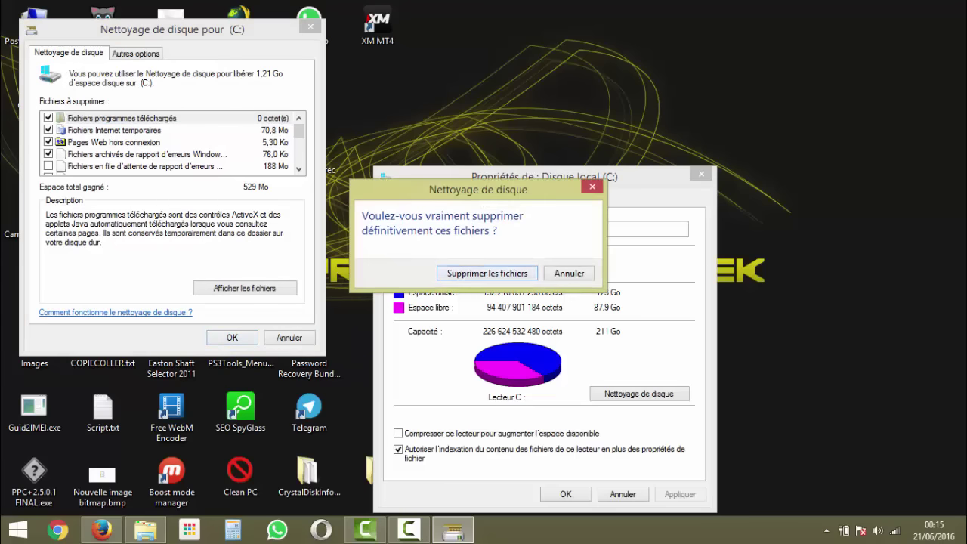
key(Return)
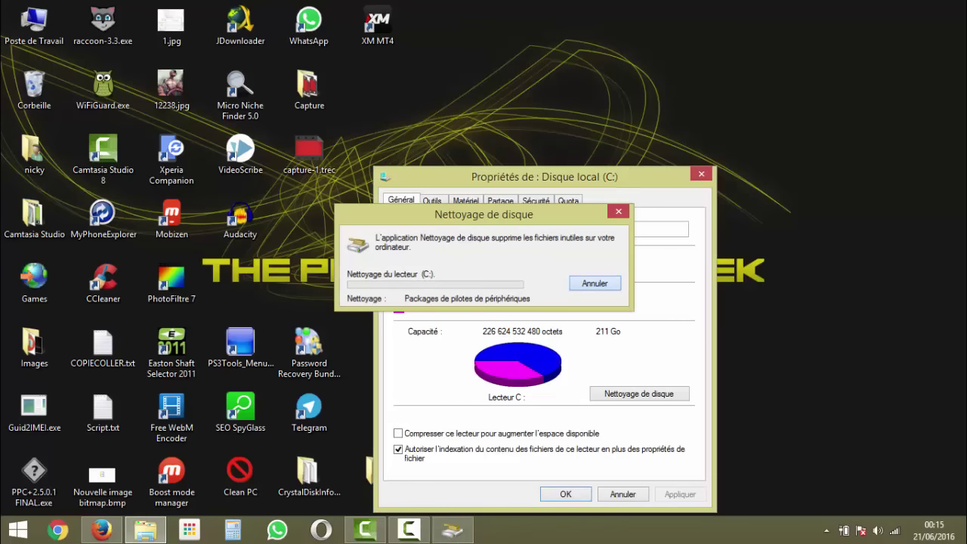
key(Escape)
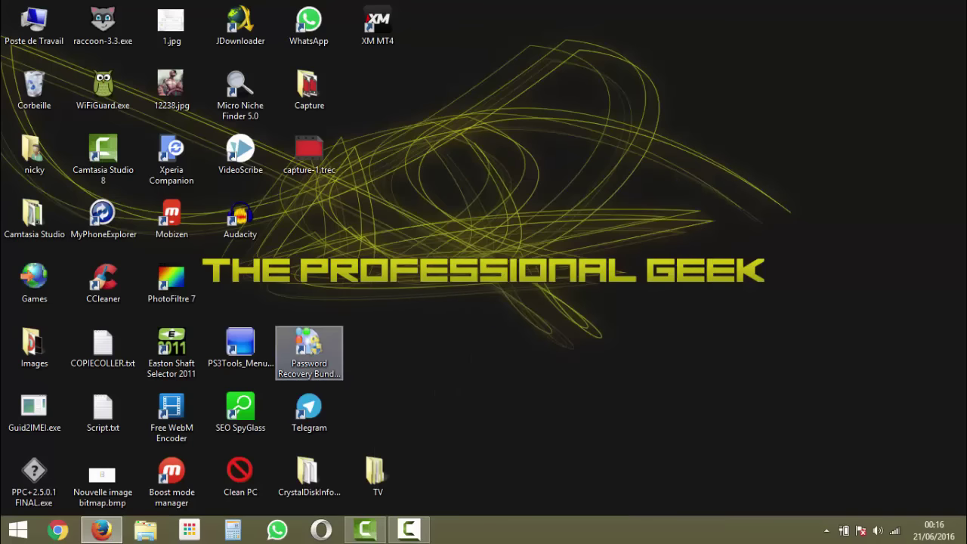
- Open the temporary files folder with the Run command %temp%, and close its window again
right_click(18, 529)
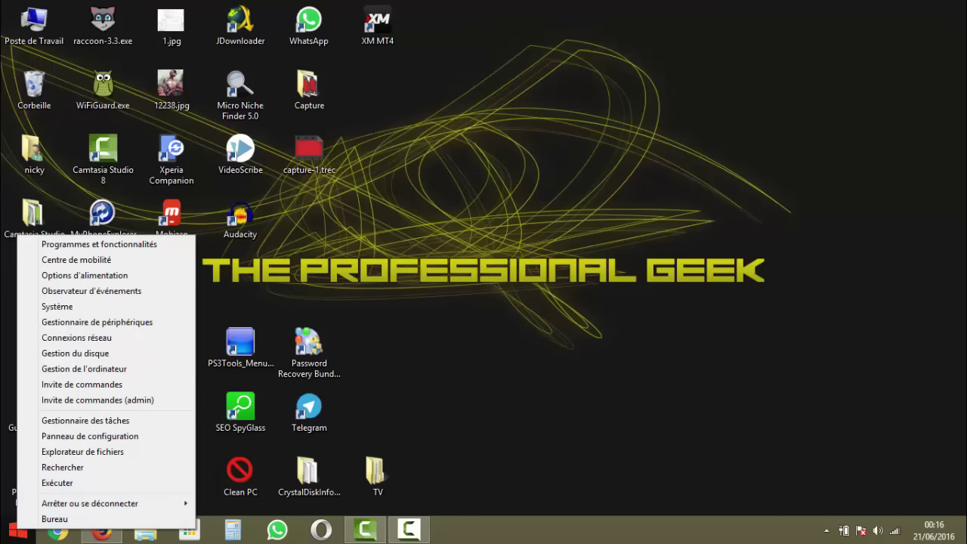
click(57, 482)
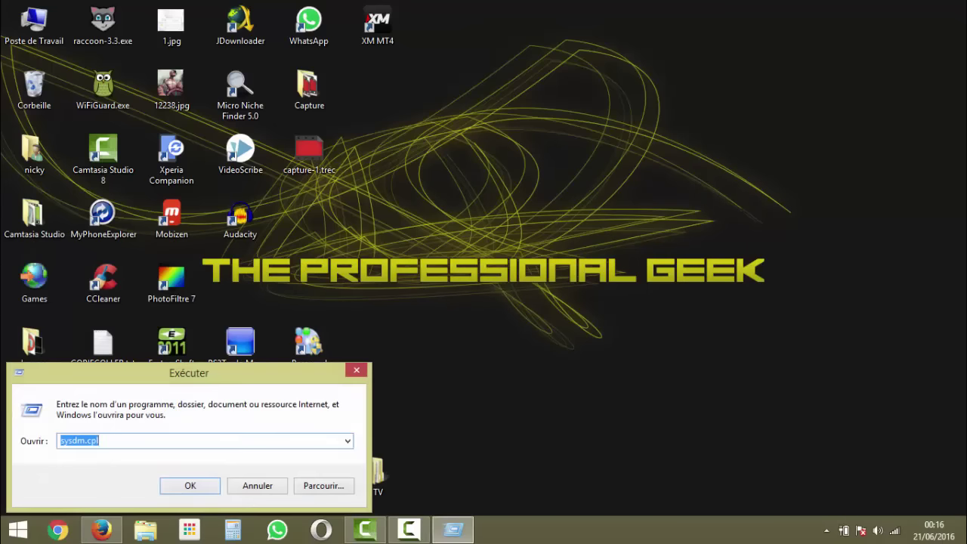
text(%)
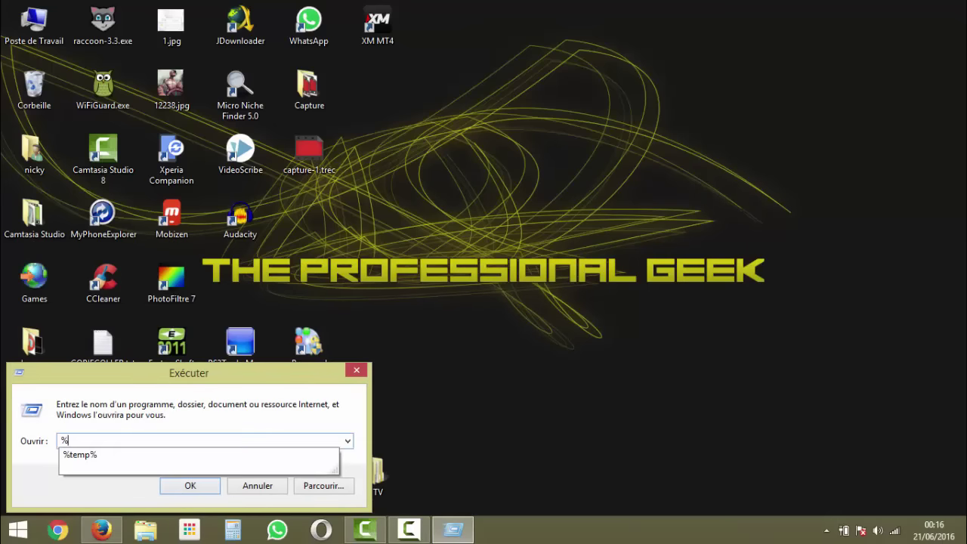
key(Down)
key(Return)
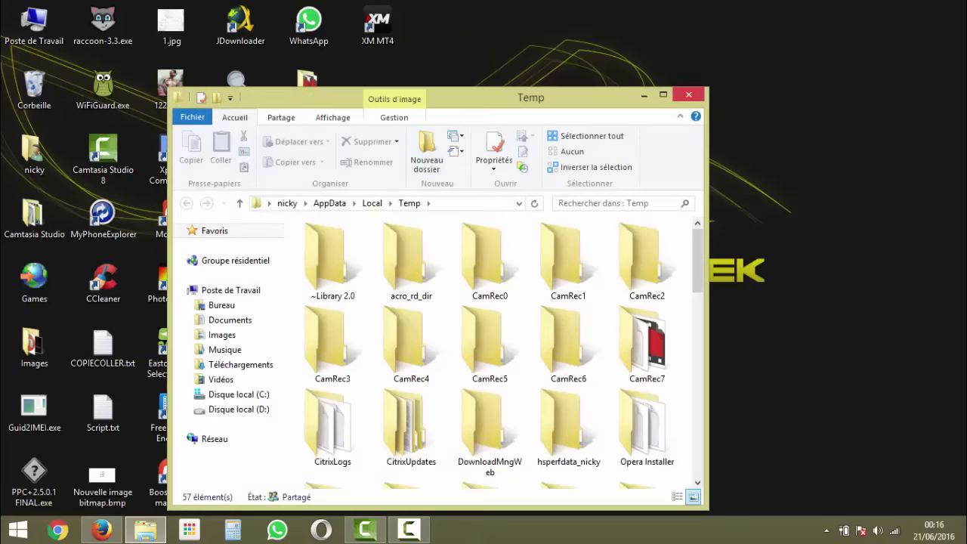
click(688, 95)
- Reopen the Temp folder by running %temp% from the Run dialog (Exécuter)
right_click(18, 529)
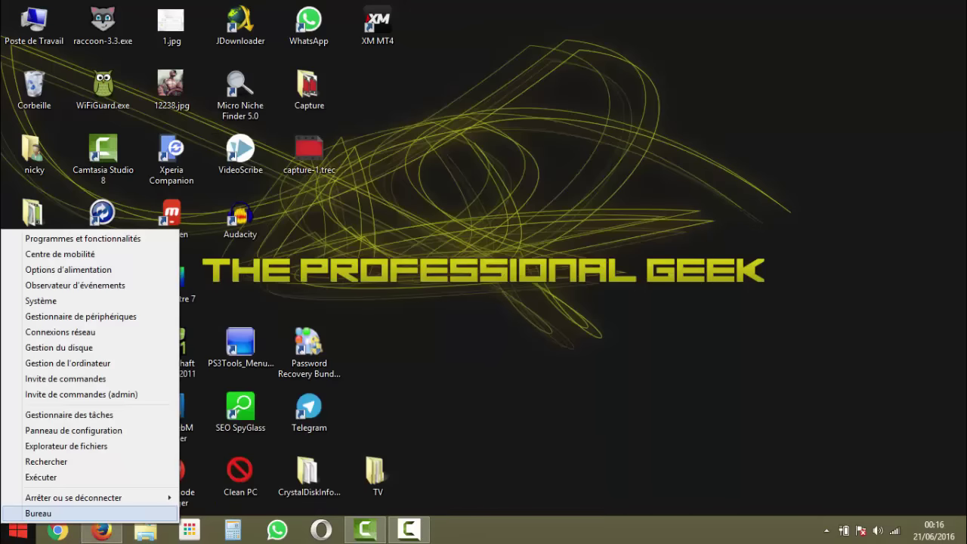
key(Up)
key(Up)
key(Return)
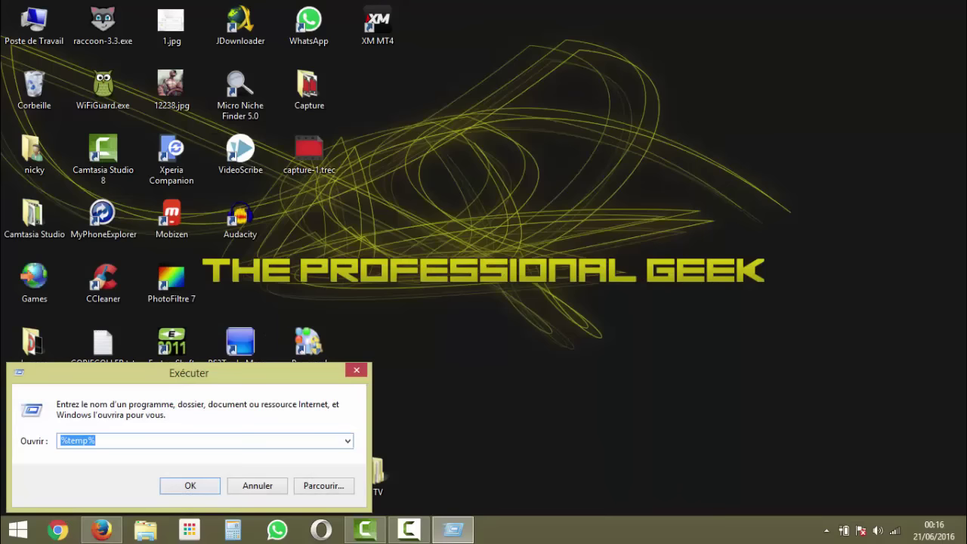
click(97, 440)
click(209, 485)
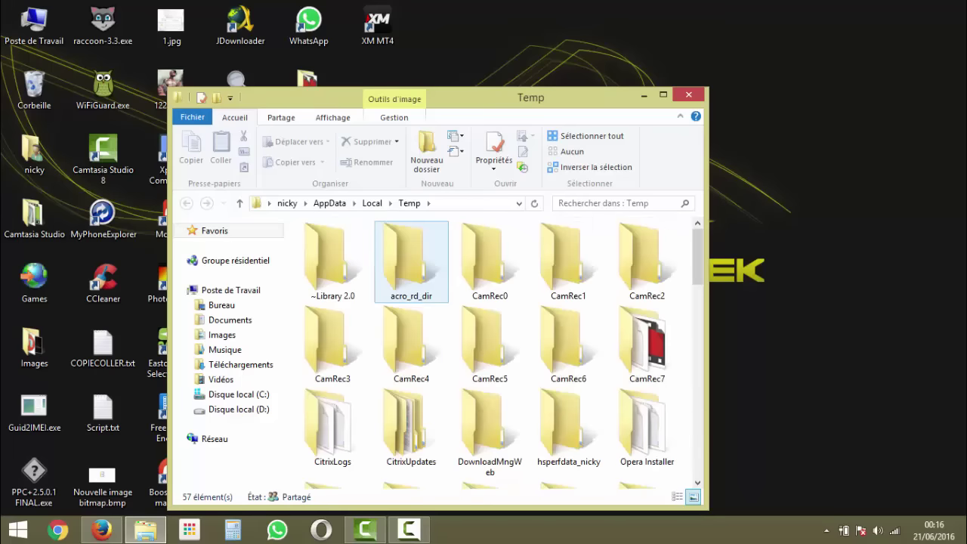
- Permanently delete all items in the Temp folder, continuing with administrator rights for the CamRec0 folder
scroll(411, 263, down, 9)
scroll(411, 263, up, 9)
key(ctrl+a)
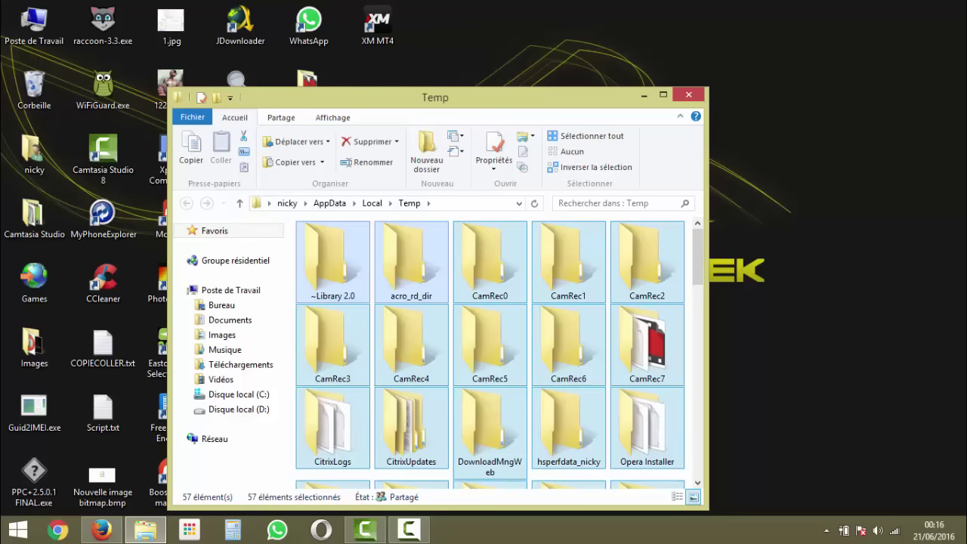
key(shift+Delete)
key(Return)
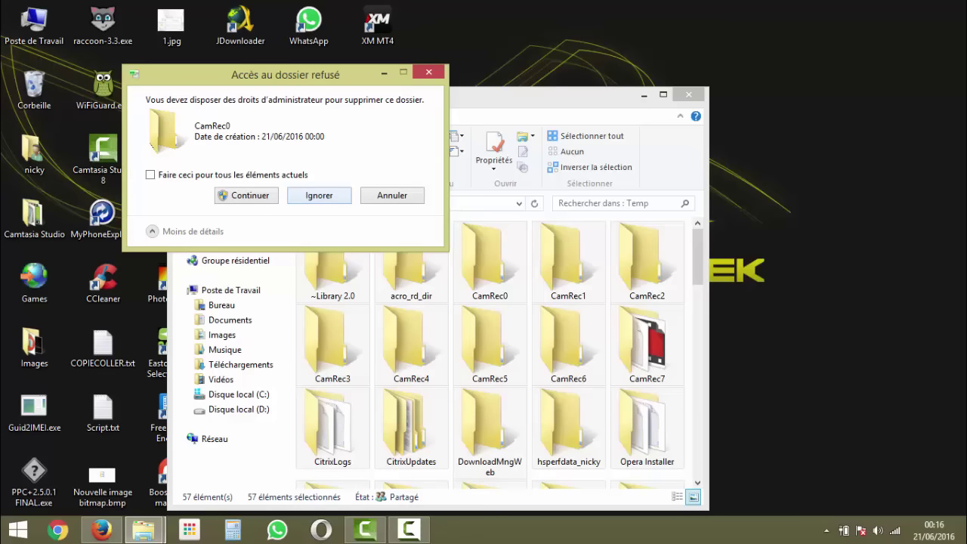
click(247, 196)
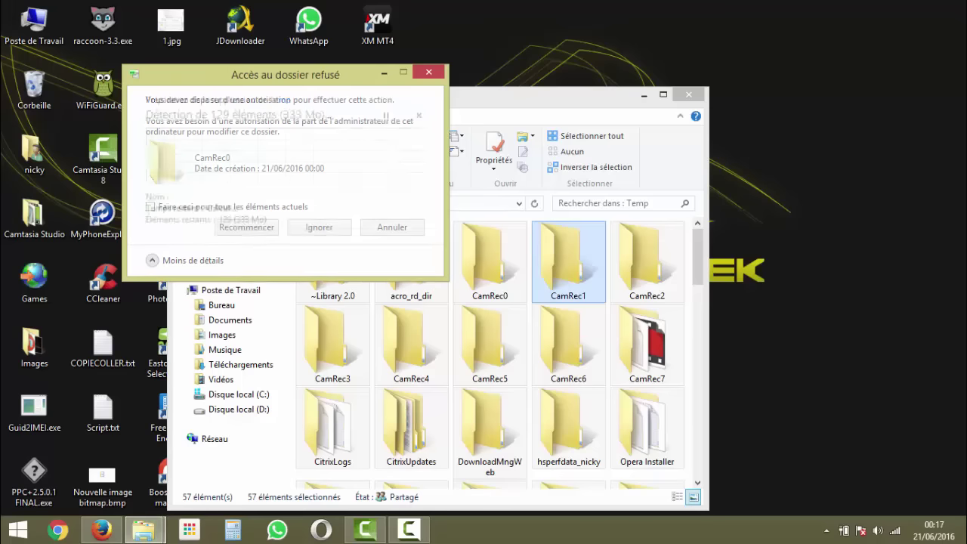
- Skip the locked recording files open in CamRecorder.exe during the deletion, applying the choice to all current items
key(Return)
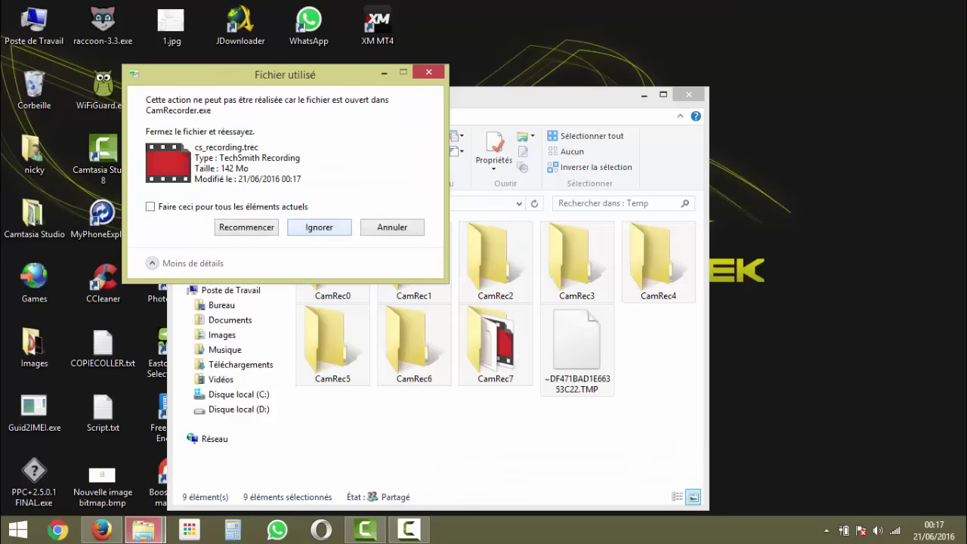
key(Return)
key(Return)
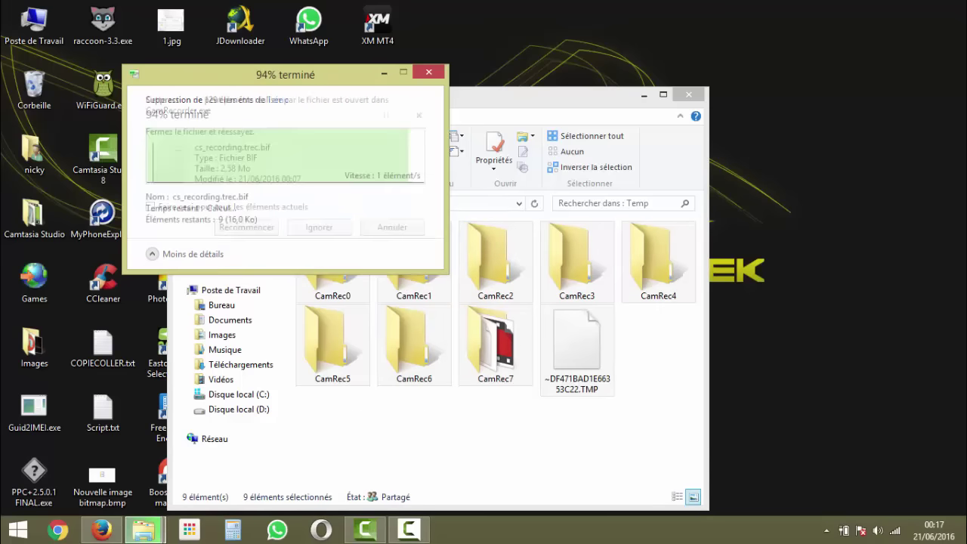
key(Return)
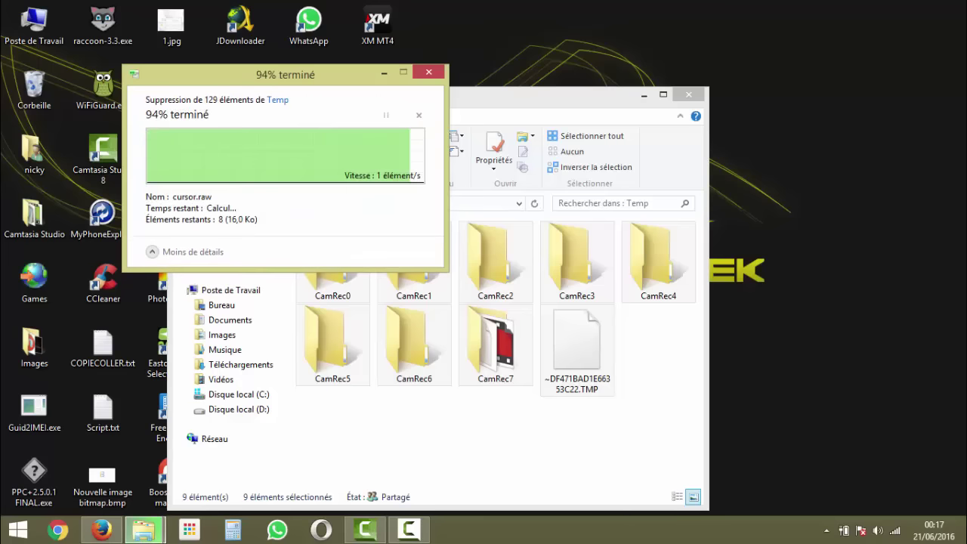
key(Return)
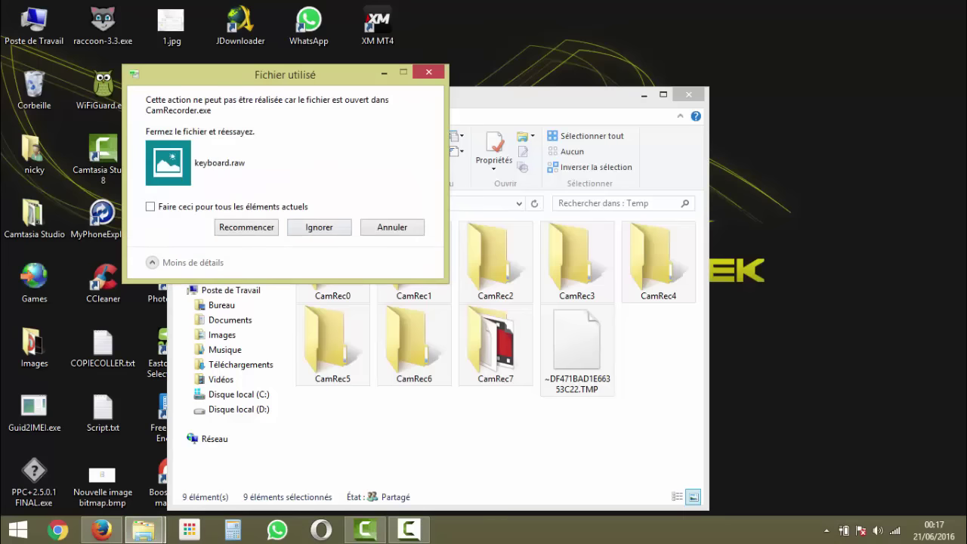
key(Return)
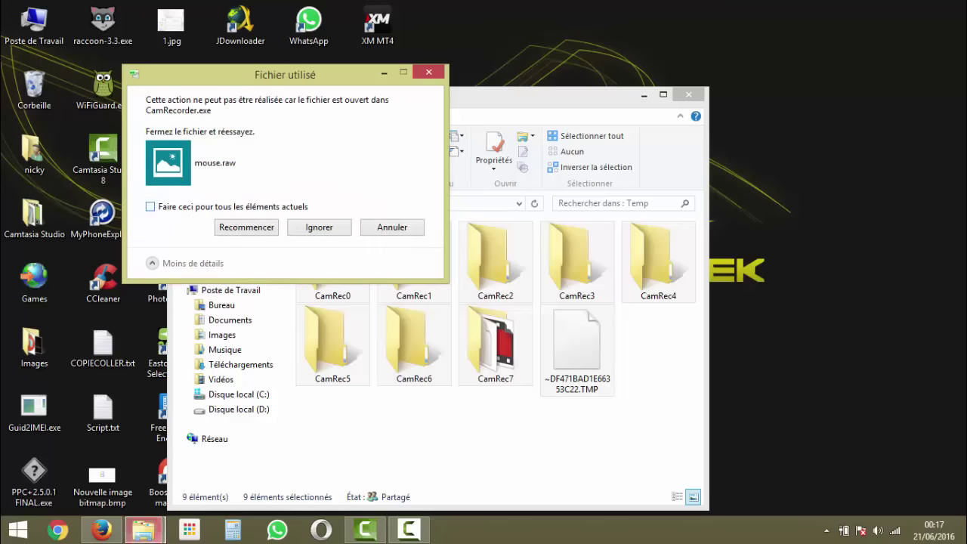
click(151, 207)
key(Return)
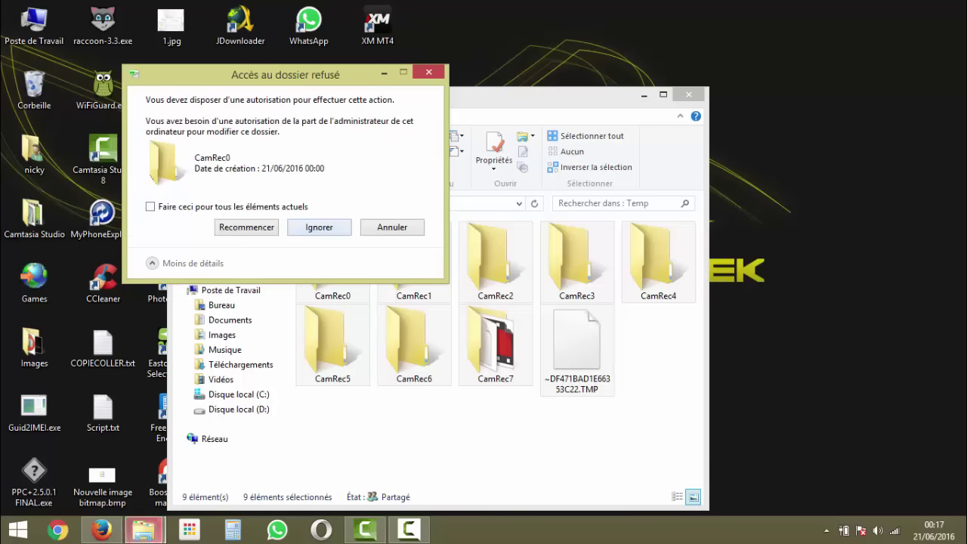
- Skip the remaining folders that deny access, starting with CamRec0, and close the Temp folder window
key(Return)
key(alt+f)
key(Return)
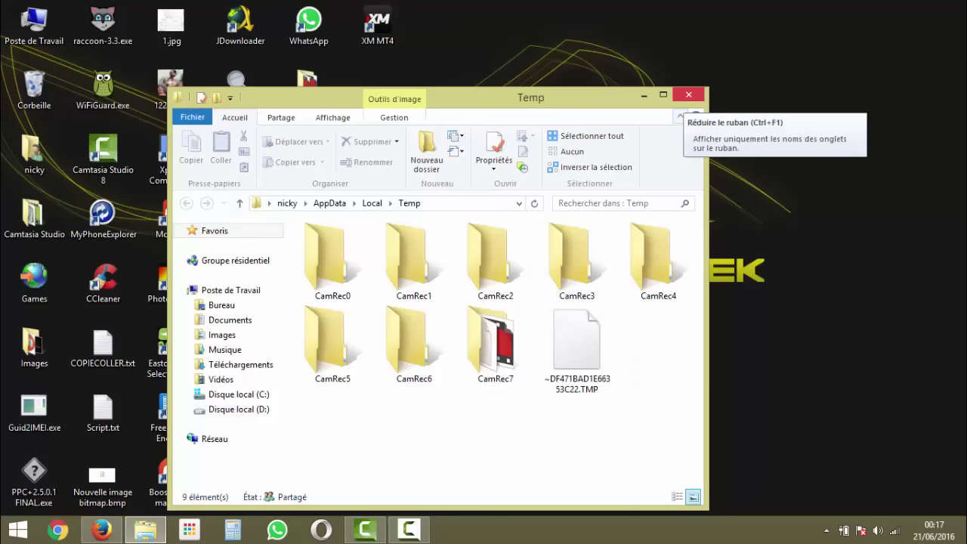
click(688, 94)
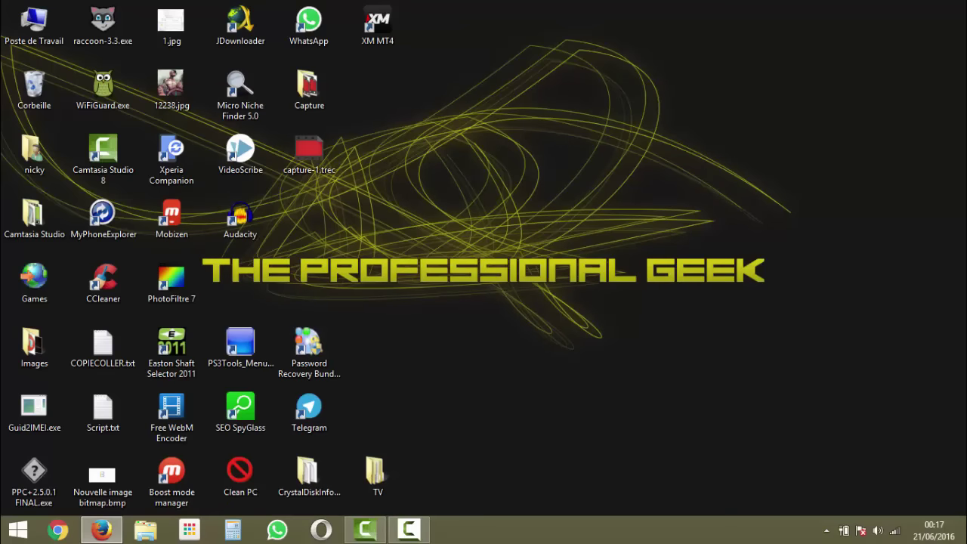